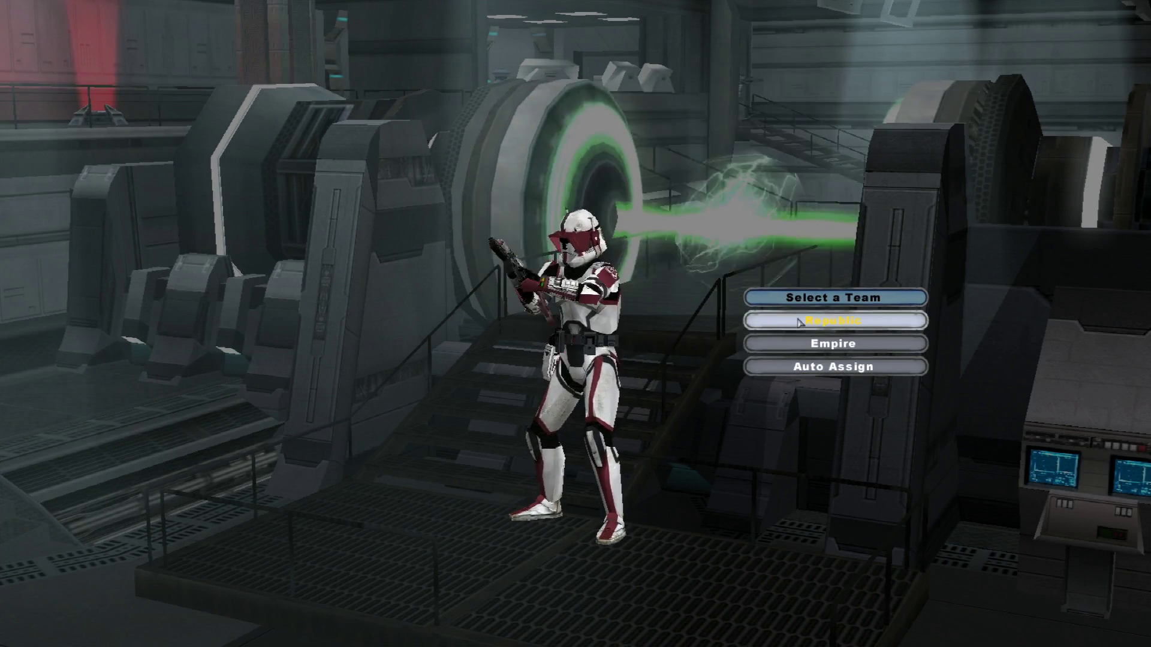
Step: Join the Republic team and spawn a Havoc Squad Trooper into the match
left_click(799, 323)
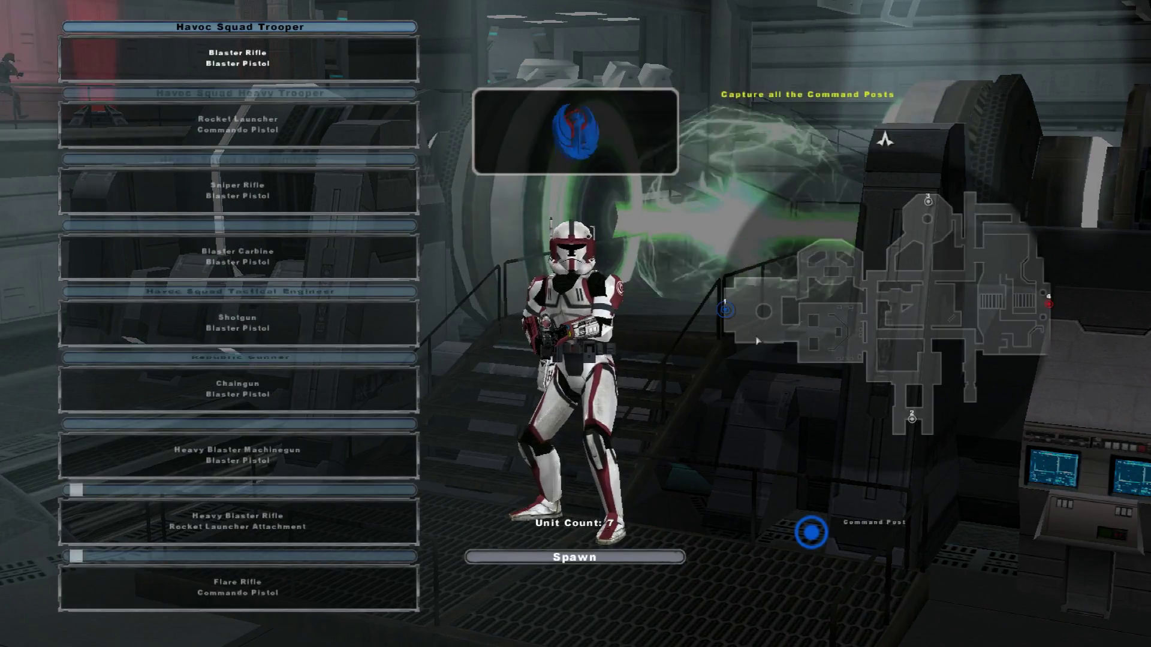
left_click(575, 557)
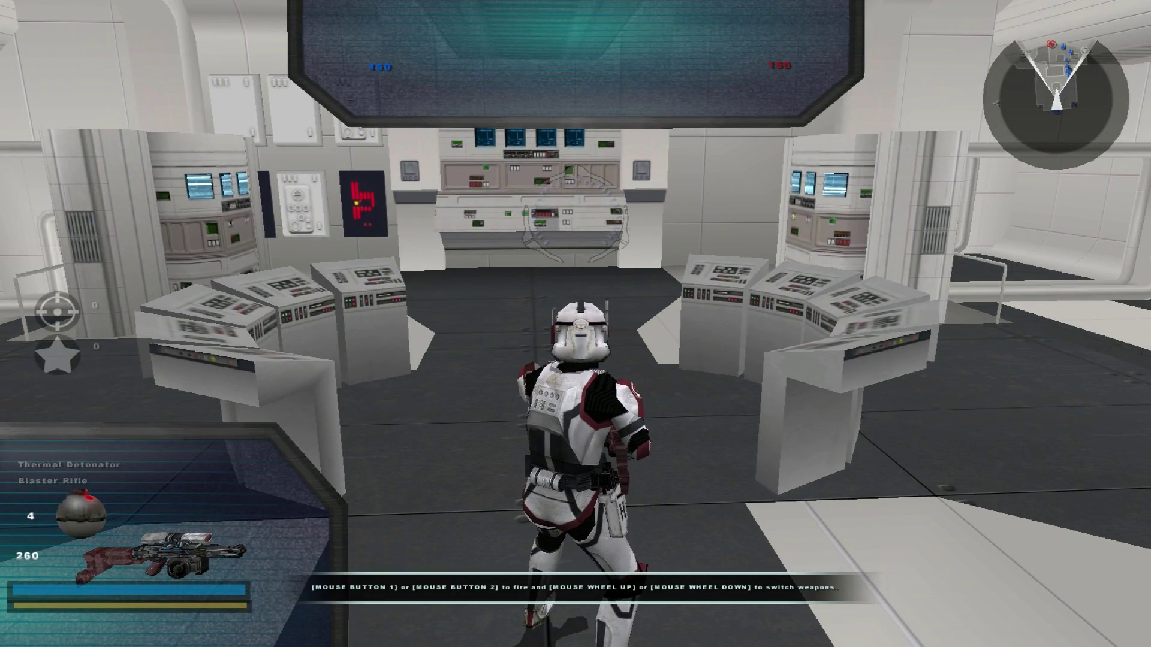
Step: Back away from the consoles, fire at the far console, and run toward the doorway
key("s")
left_click(576, 216)
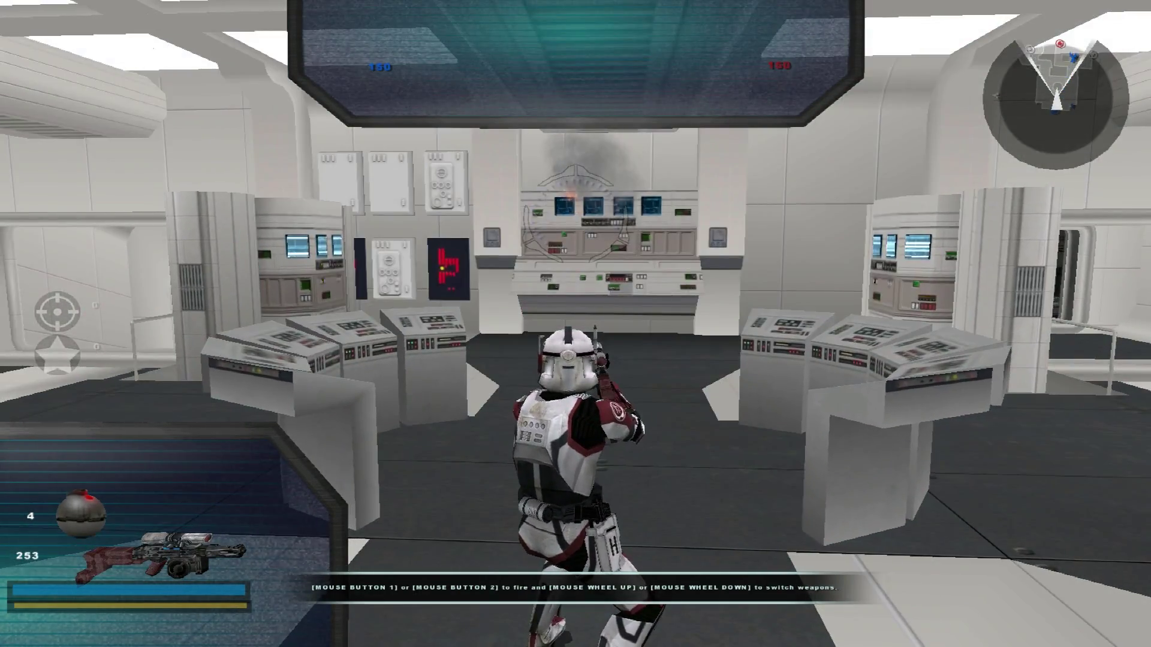
key("w")
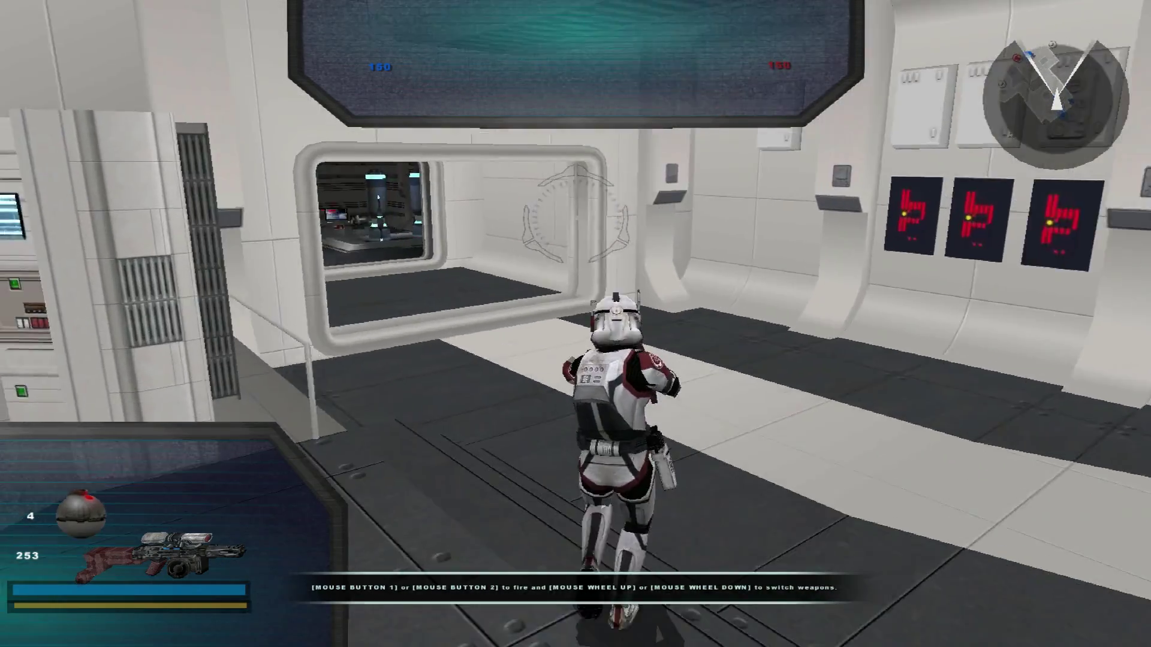
key("w")
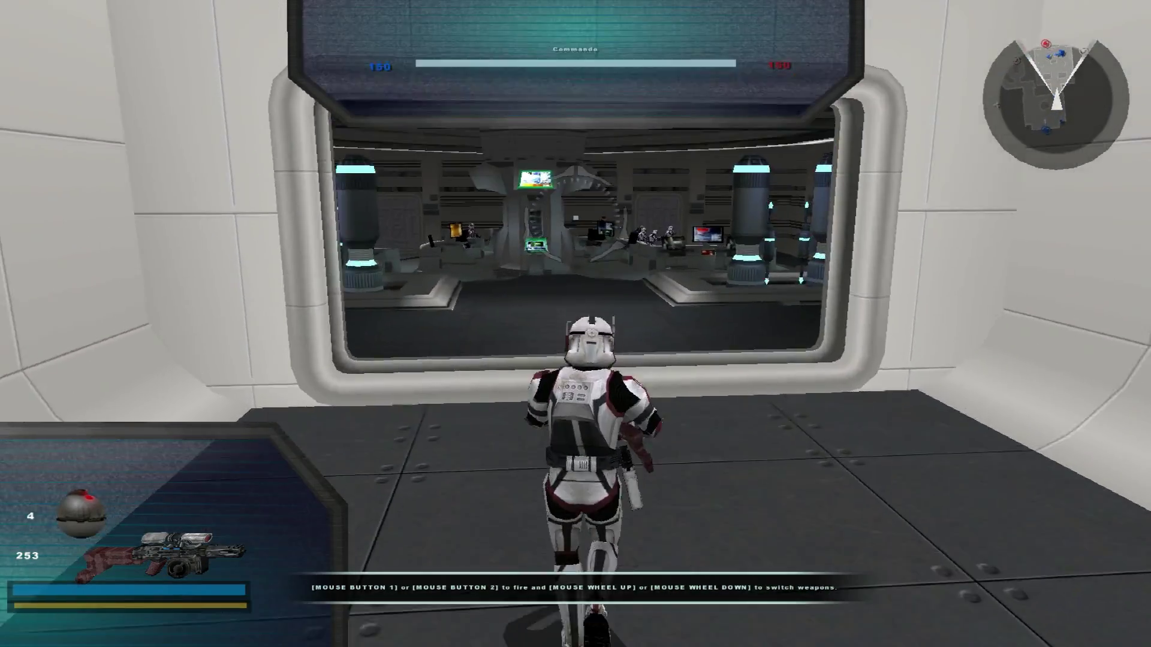
Step: Run through the command room into the white corridor, then Alt+Tab out of the game
key("w")
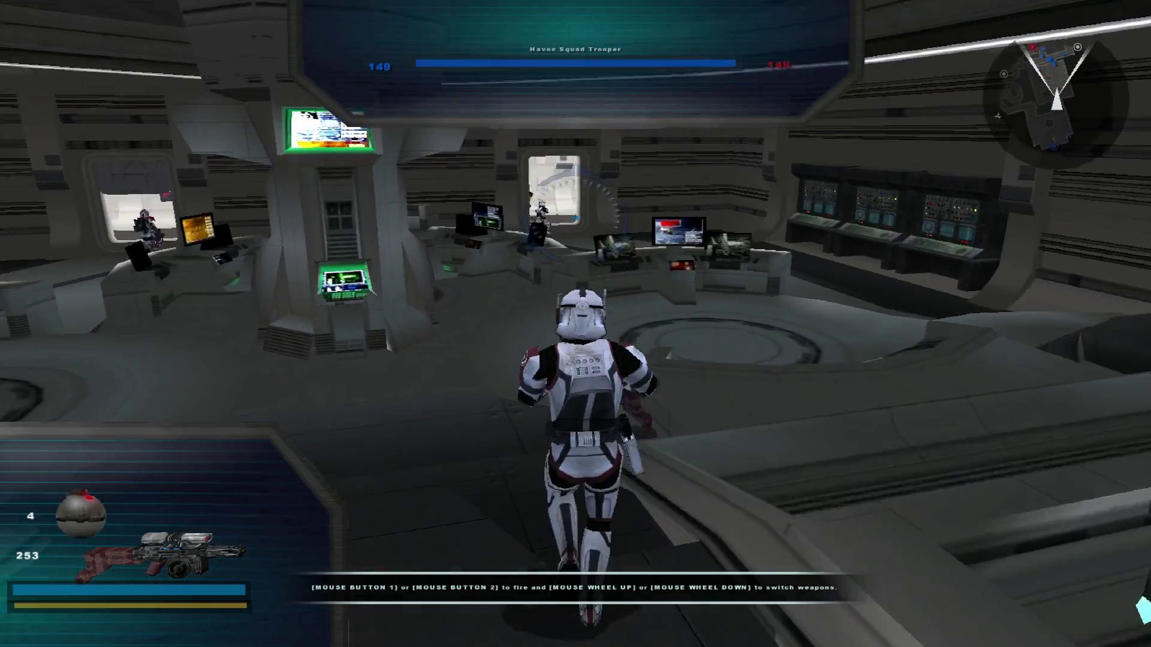
key("w")
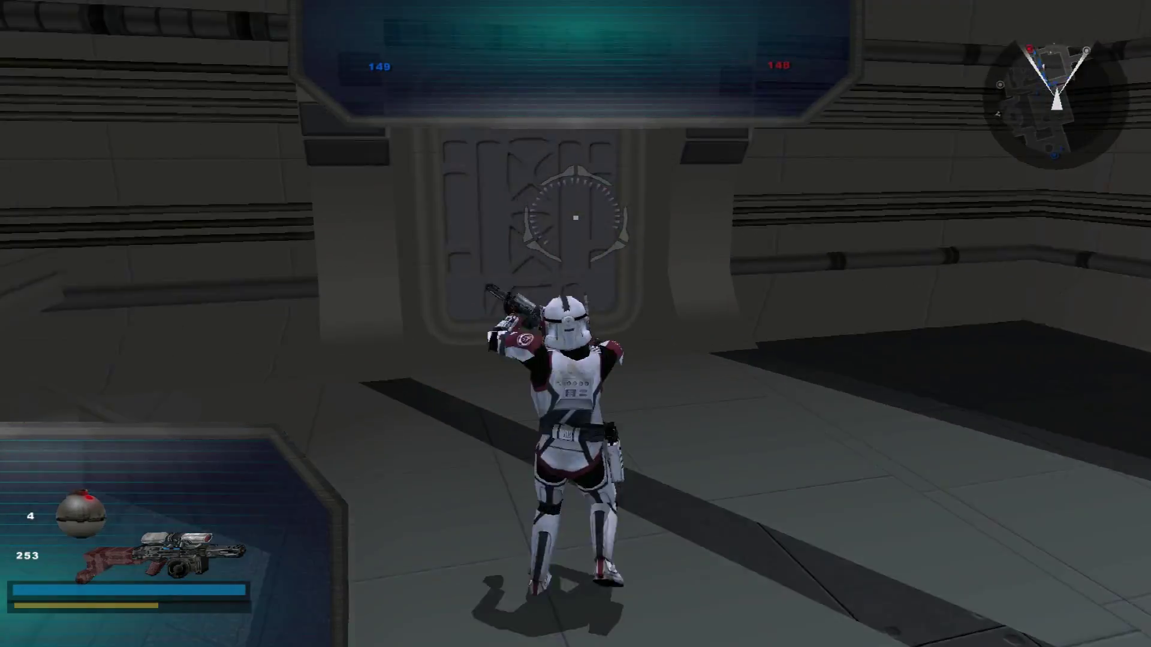
key("w")
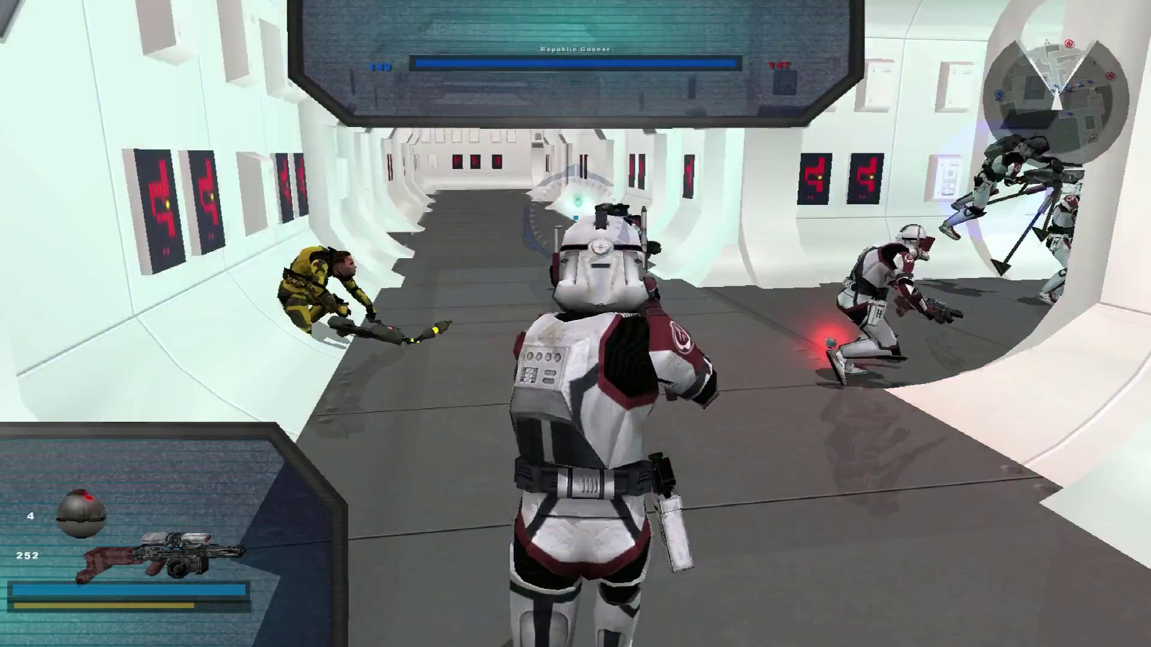
key("w")
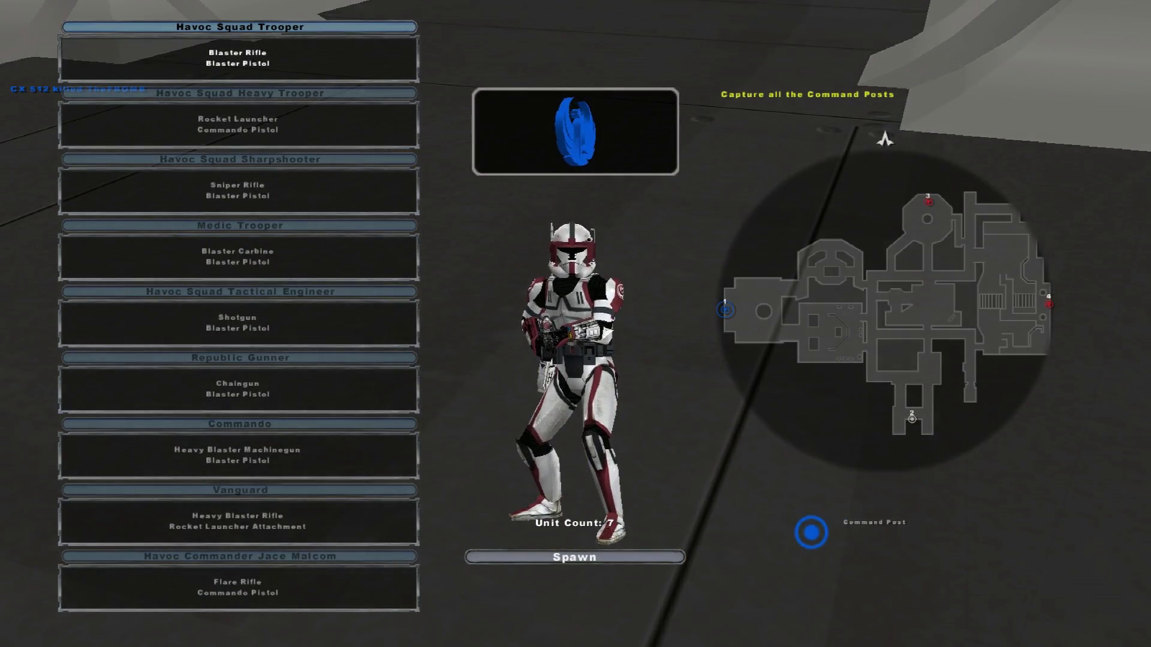
key("alt+Tab")
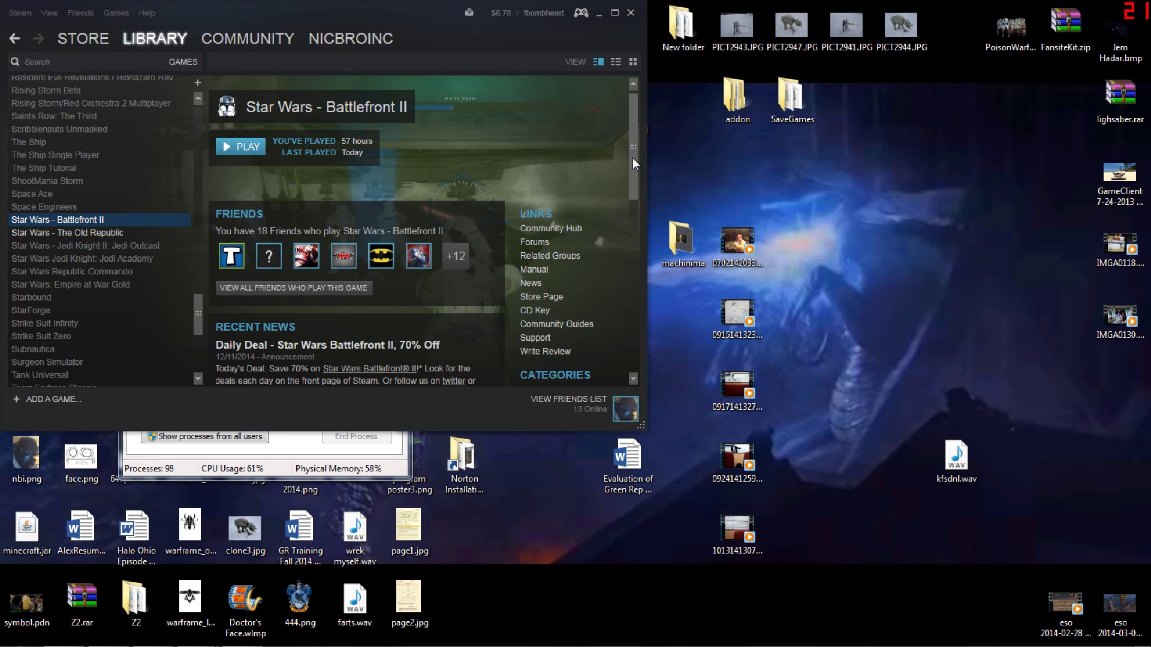
Step: Bring the AAA-v1.3patch folder window forward from the taskbar Explorer preview
mouse_move(180, 645)
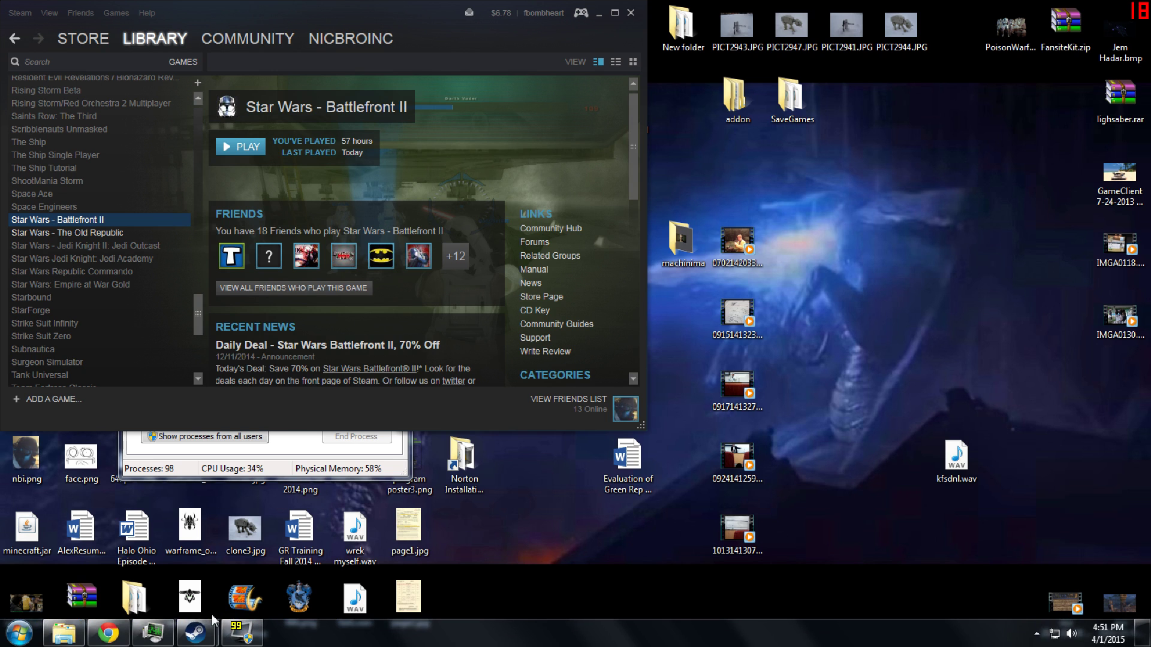
mouse_move(65, 640)
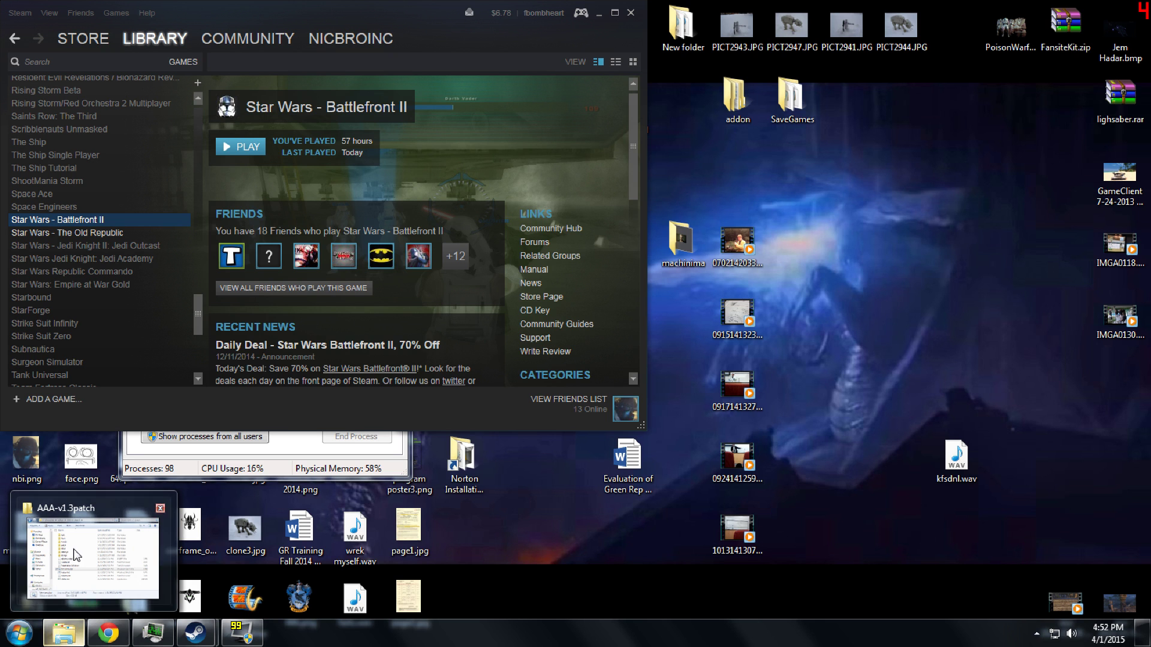
left_click(93, 558)
Step: Open the OS (C:) drive from Start > Computer and move its window aside
left_click(11, 639)
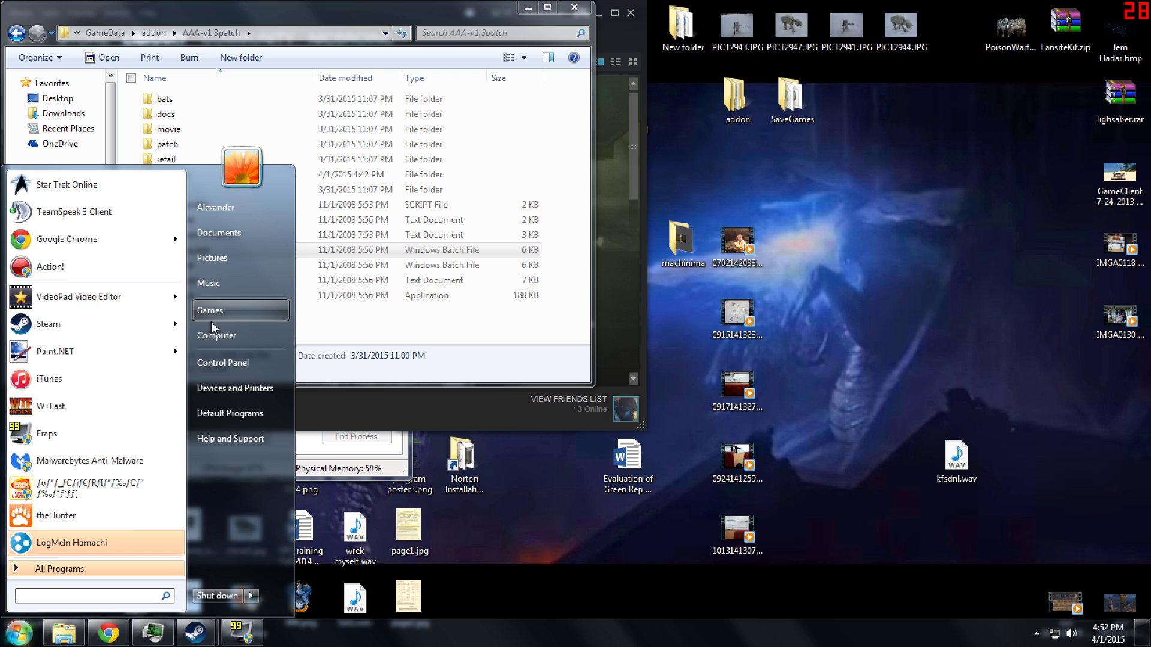
left_click(217, 336)
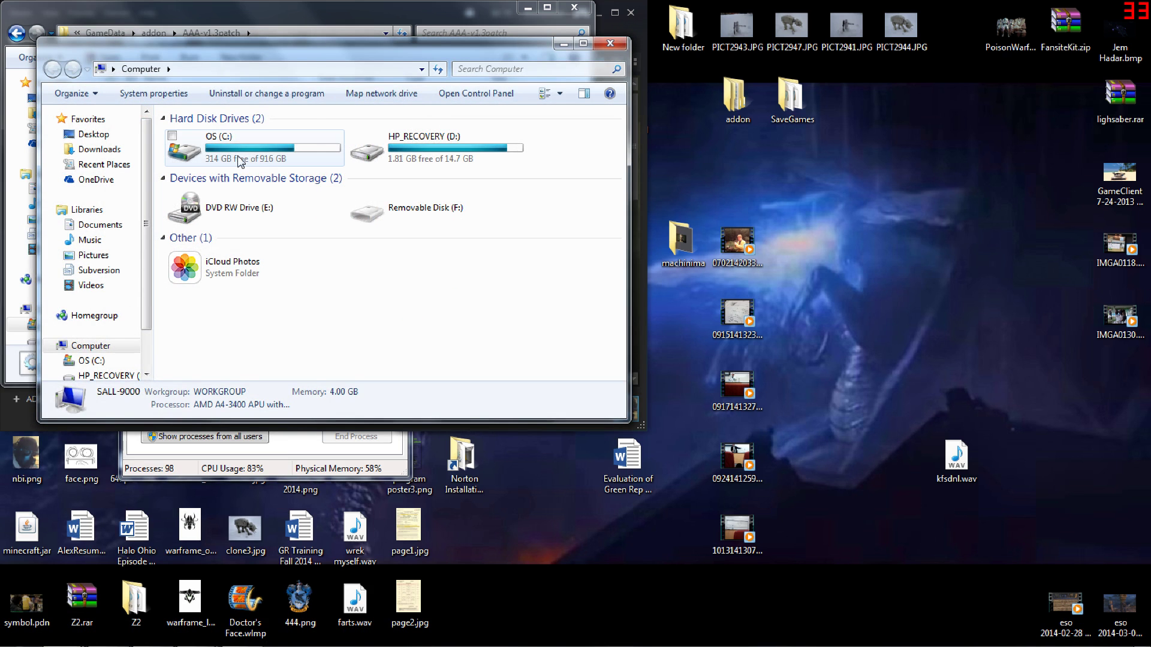
double_click(228, 147)
left_click_drag(338, 55, 486, 73)
Step: Open Program Files (x86) and scroll through its 115 items
double_click(409, 318)
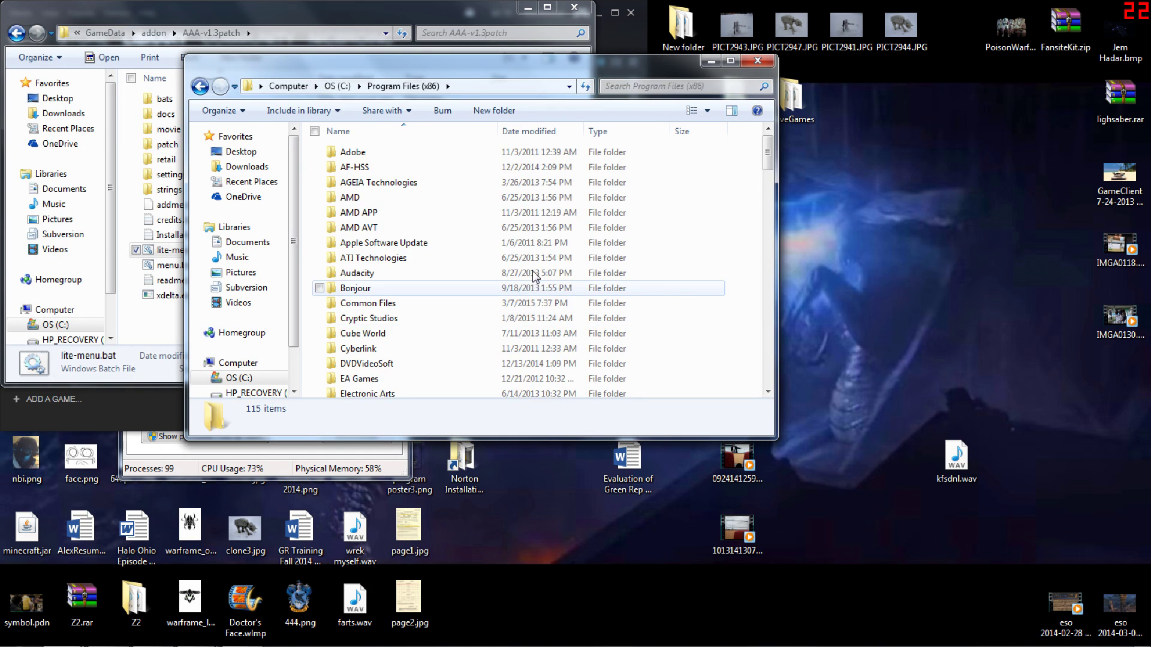
scroll(693, 228, "down", 3)
scroll(496, 341, "down", 20)
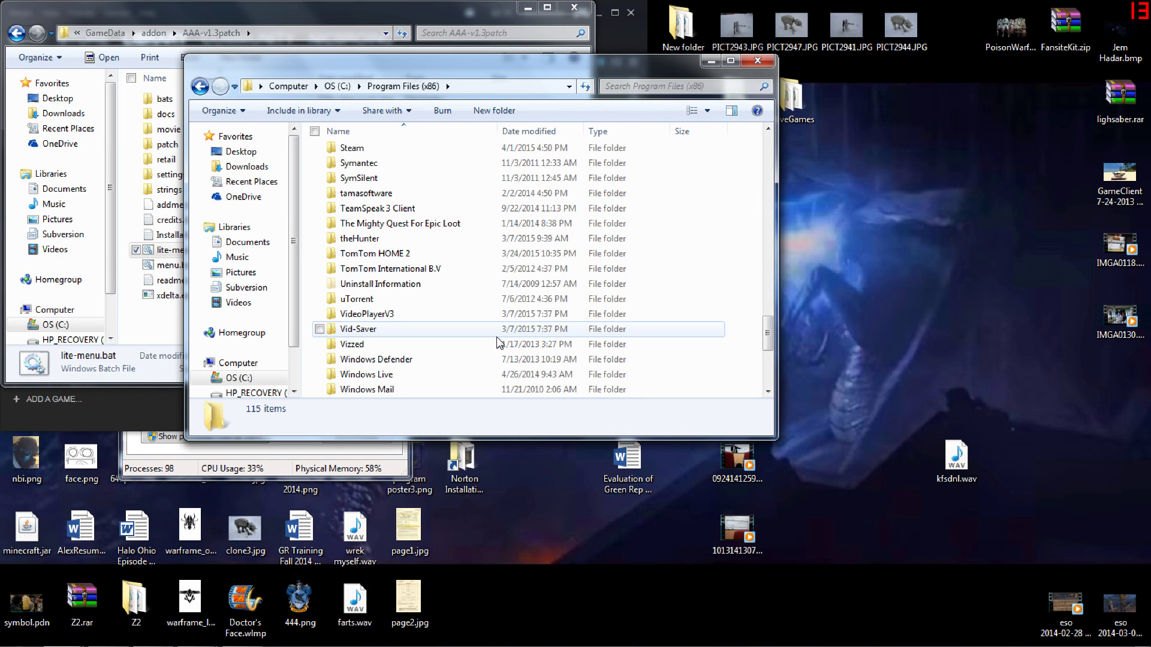
scroll(496, 341, "up", 12)
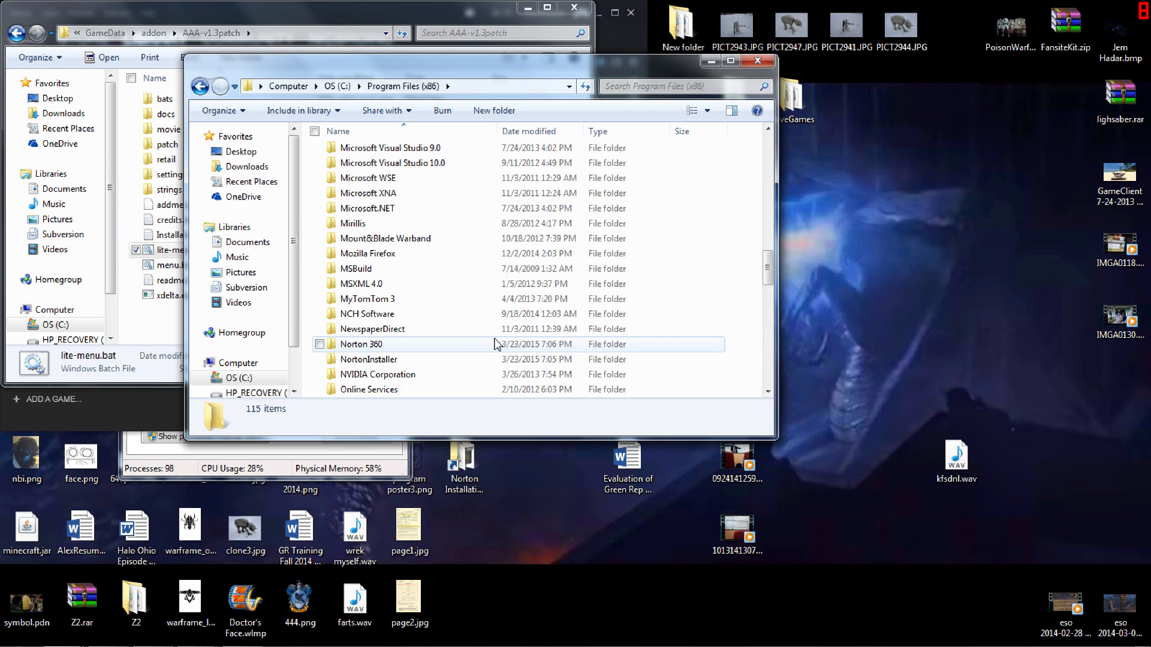
scroll(496, 344, "up", 10)
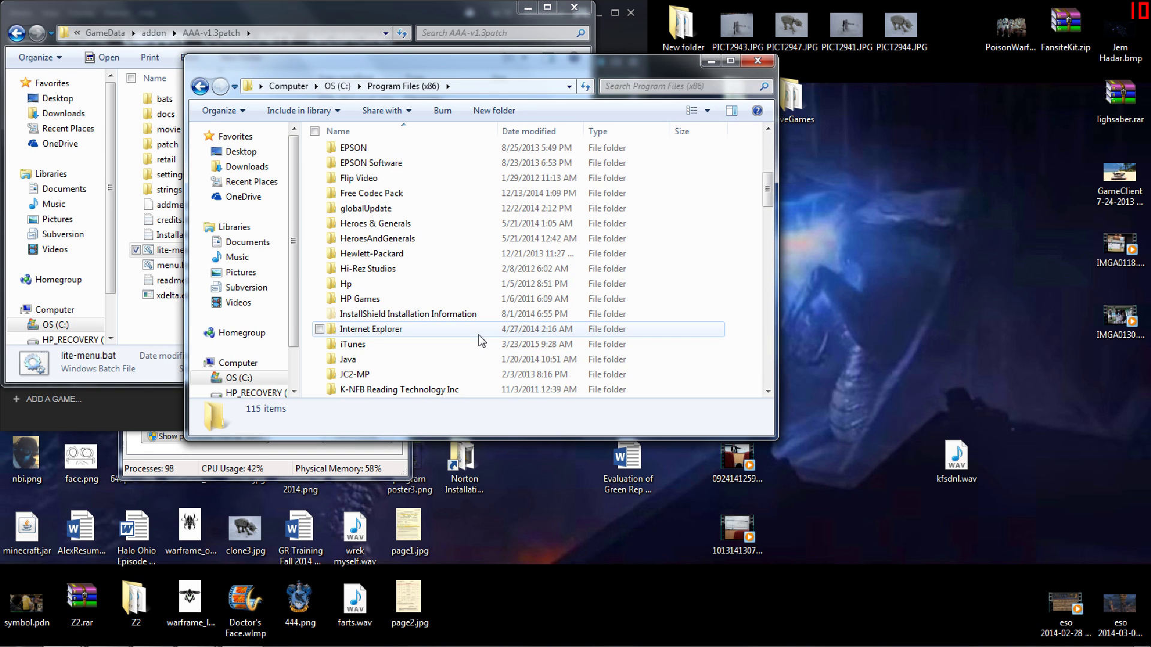
scroll(482, 341, "up", 5)
scroll(481, 342, "down", 10)
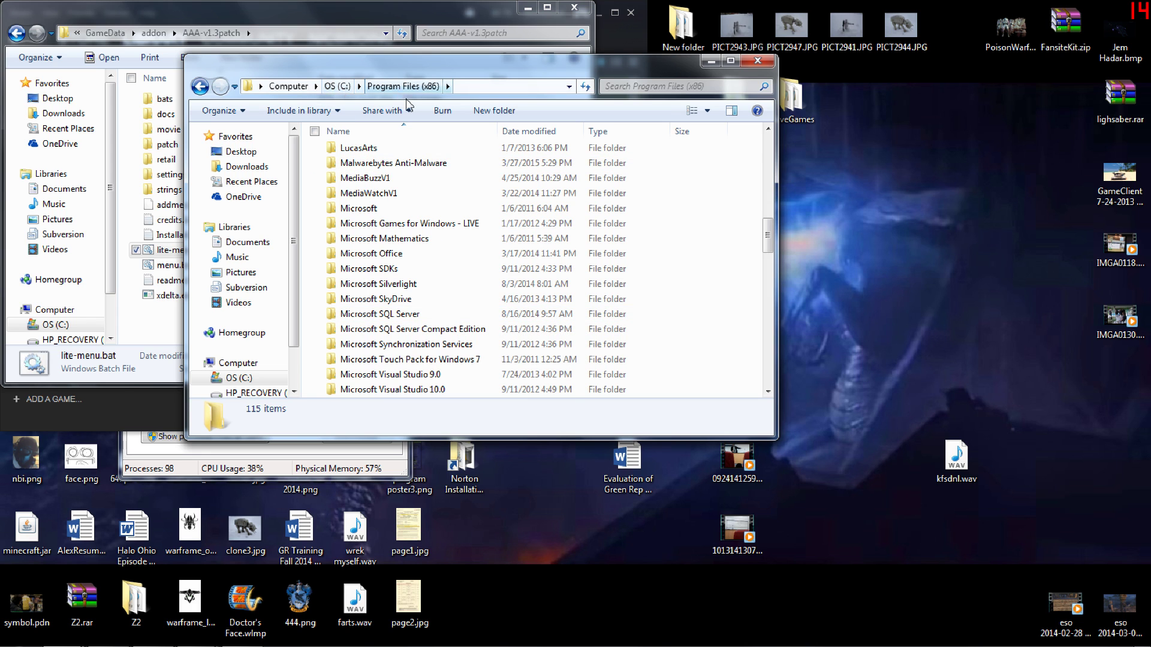
scroll(446, 269, "down", 6)
scroll(447, 269, "down", 5)
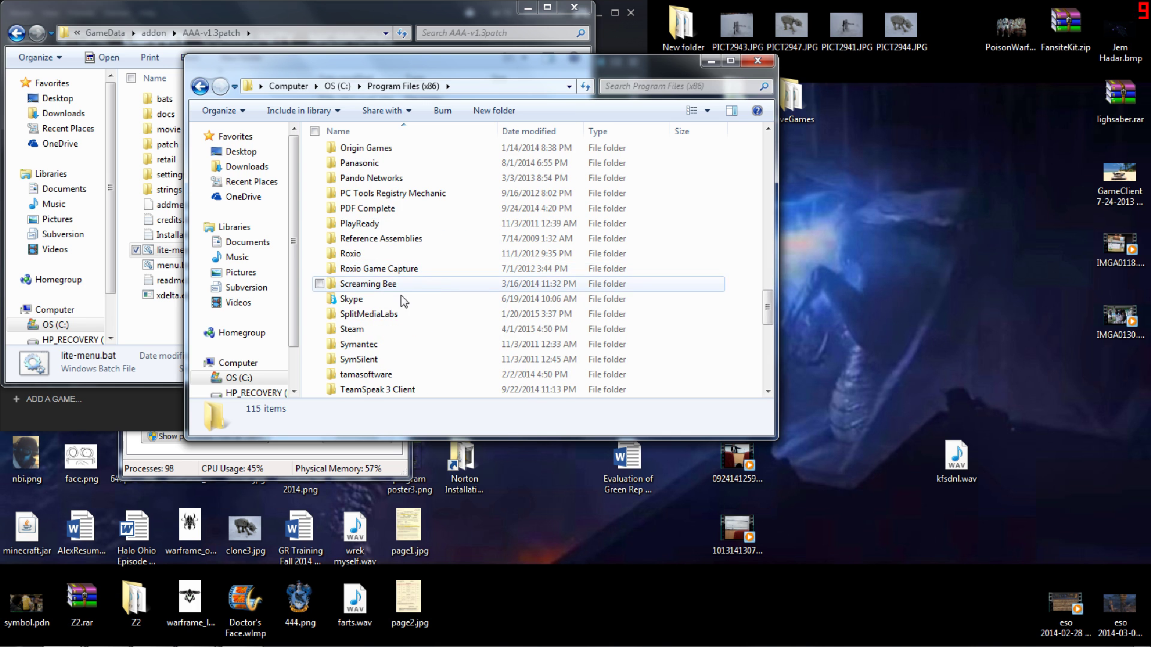
Step: Browse Steam > steamapps > common > Star Wars Battlefront II > GameData
double_click(379, 330)
scroll(420, 246, "down", 12)
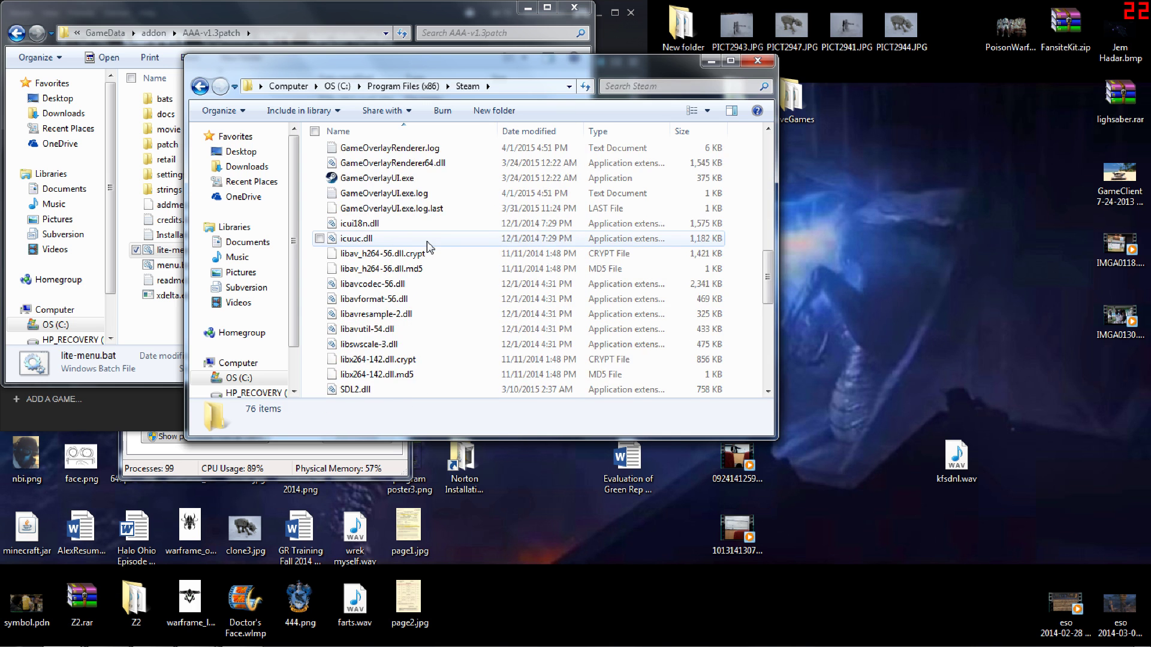
scroll(371, 243, "up", 8)
double_click(360, 208)
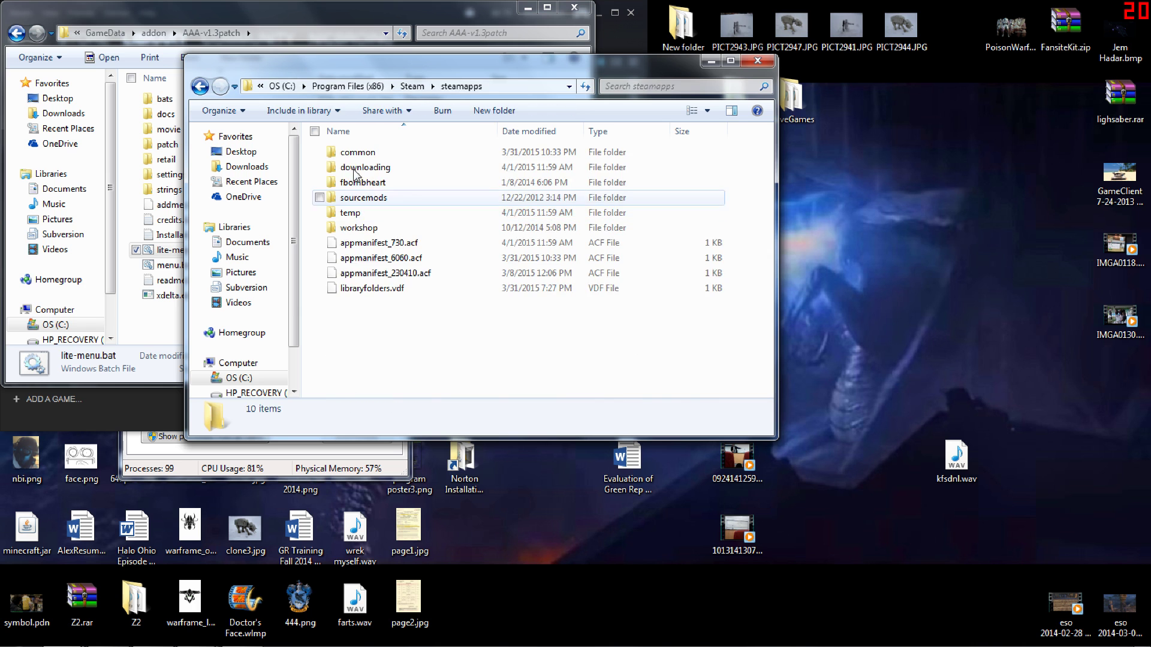
double_click(353, 151)
scroll(390, 294, "down", 5)
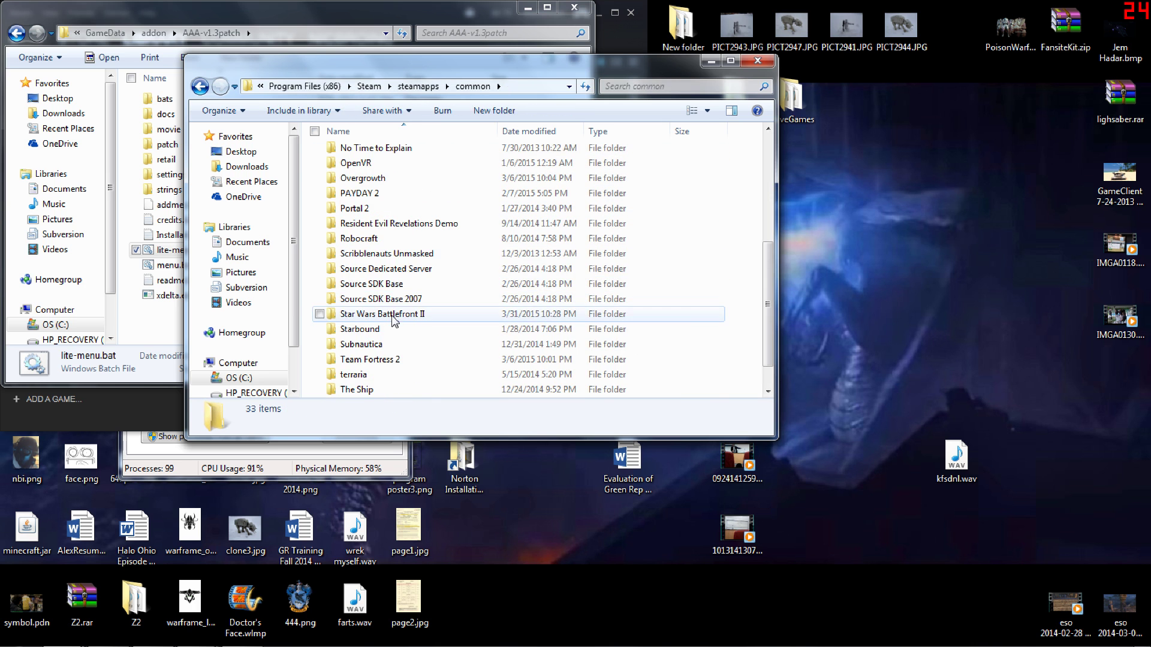
double_click(392, 305)
double_click(368, 167)
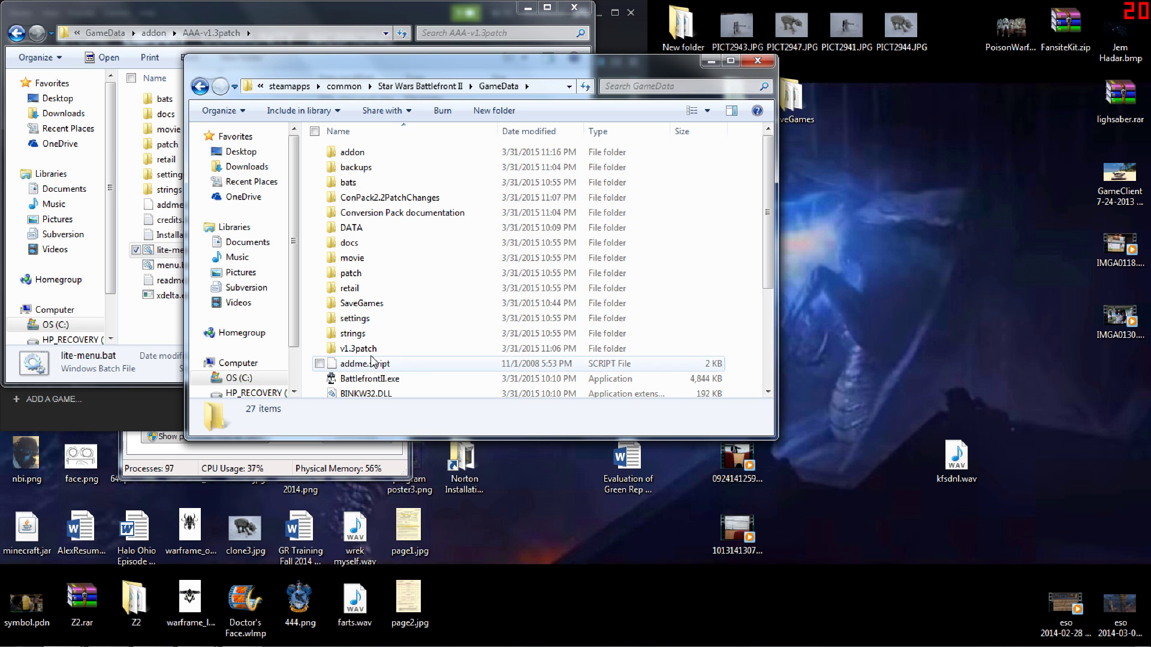
mouse_move(376, 354)
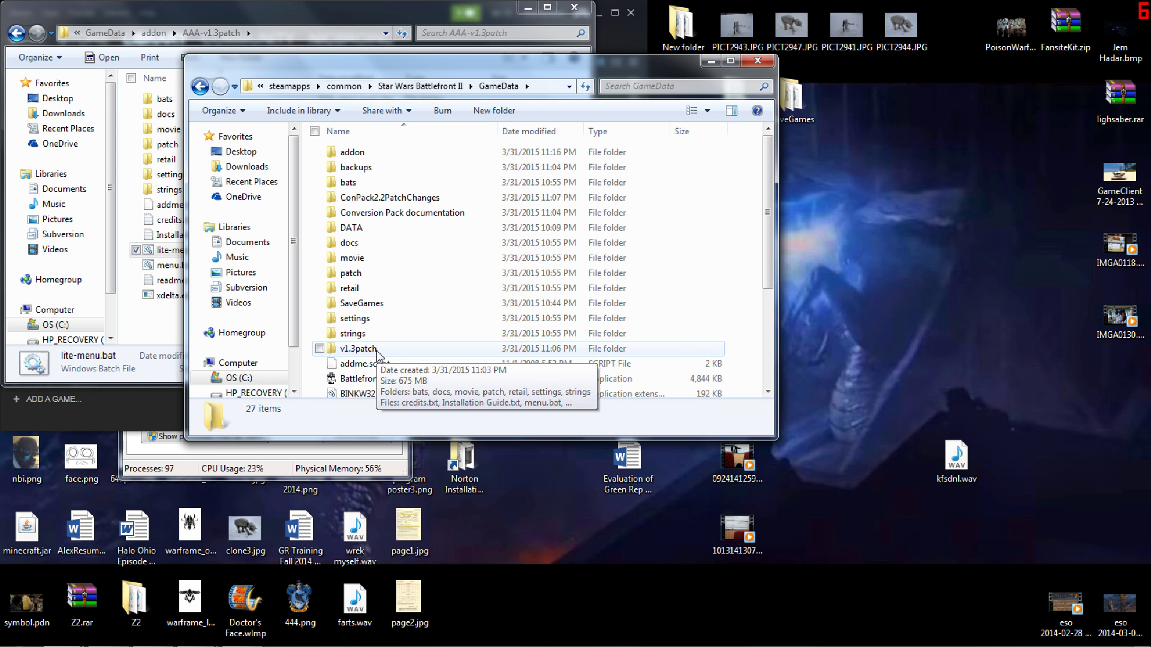
Step: Open v1.3patch, run its menu.bat script, then go back to GameData
double_click(360, 349)
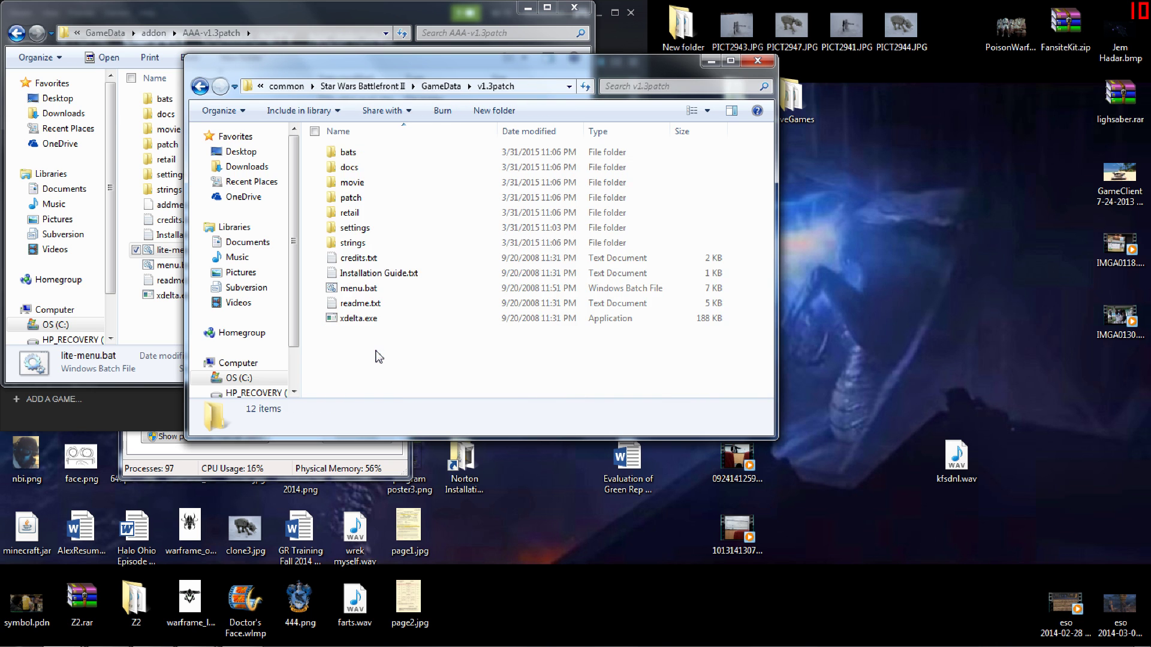
left_click(379, 290)
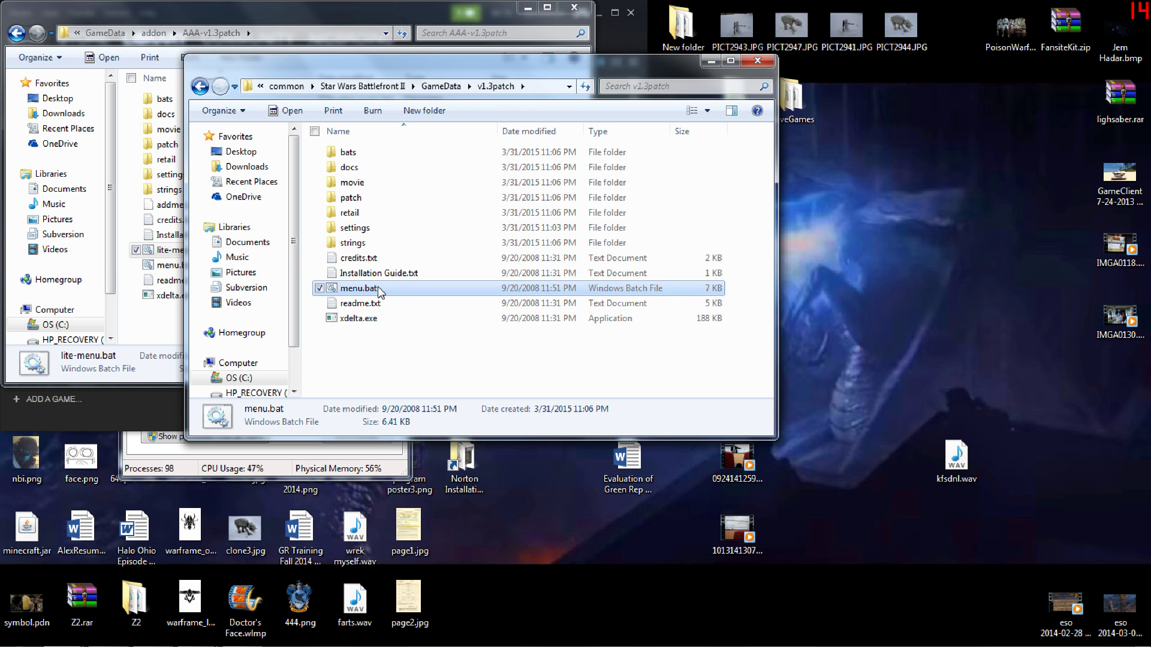
double_click(379, 289)
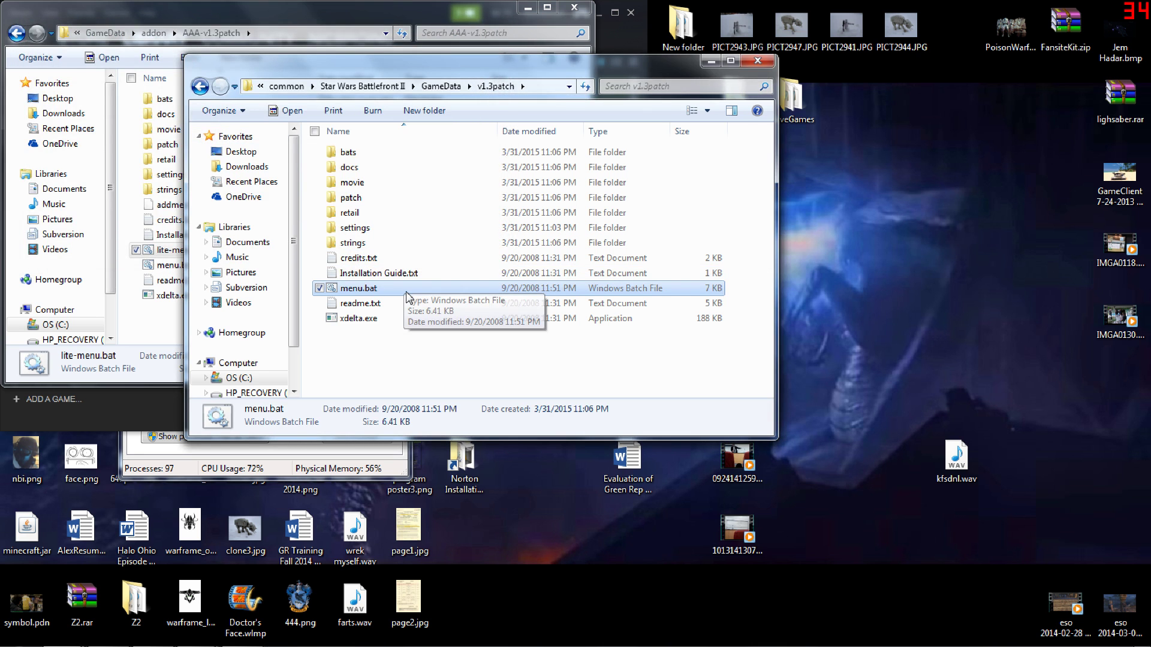
left_click(200, 88)
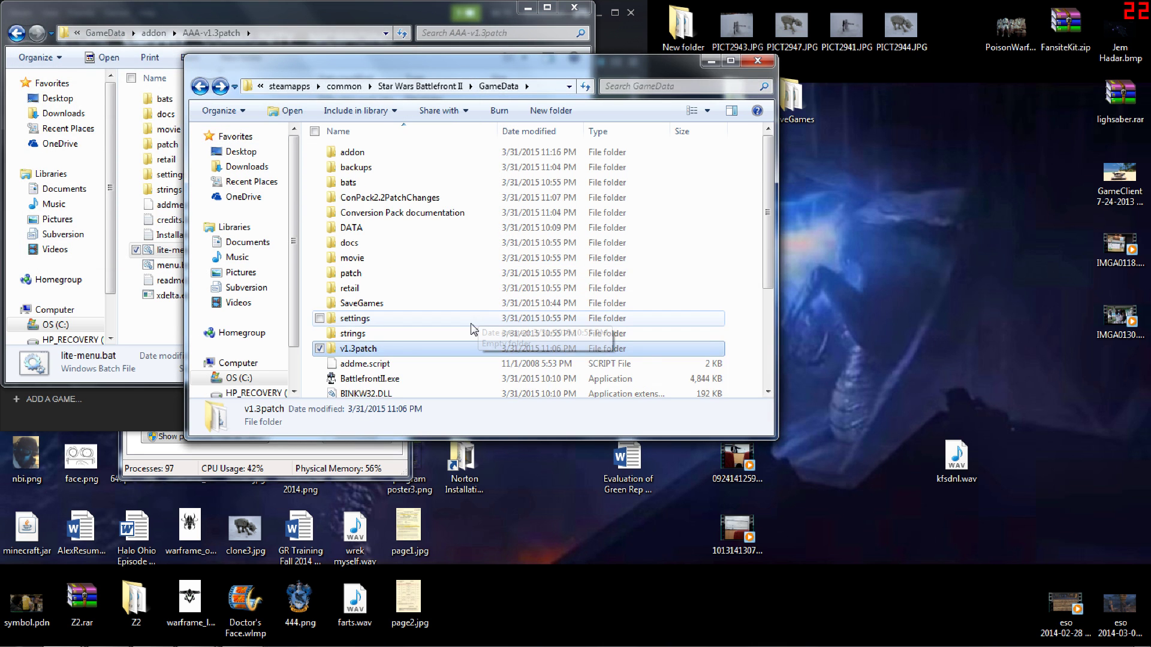
Step: Open addon, then AAA-v1.3patch, which lists lite-menu.bat, menu.bat and xdelta.exe
double_click(384, 157)
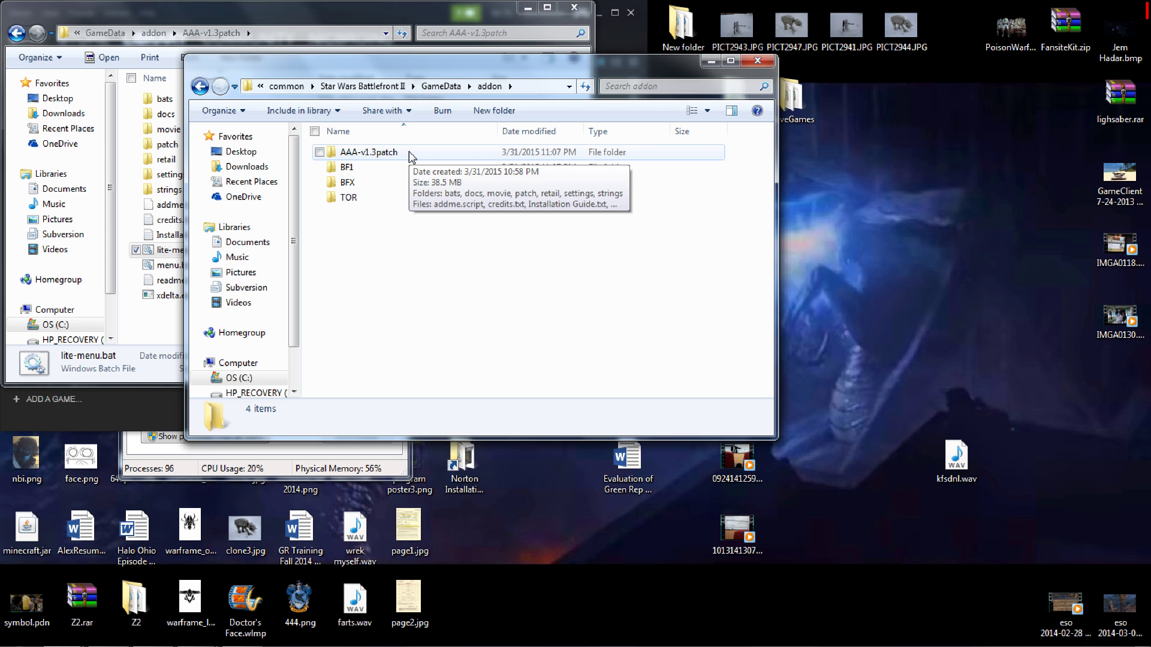
double_click(410, 153)
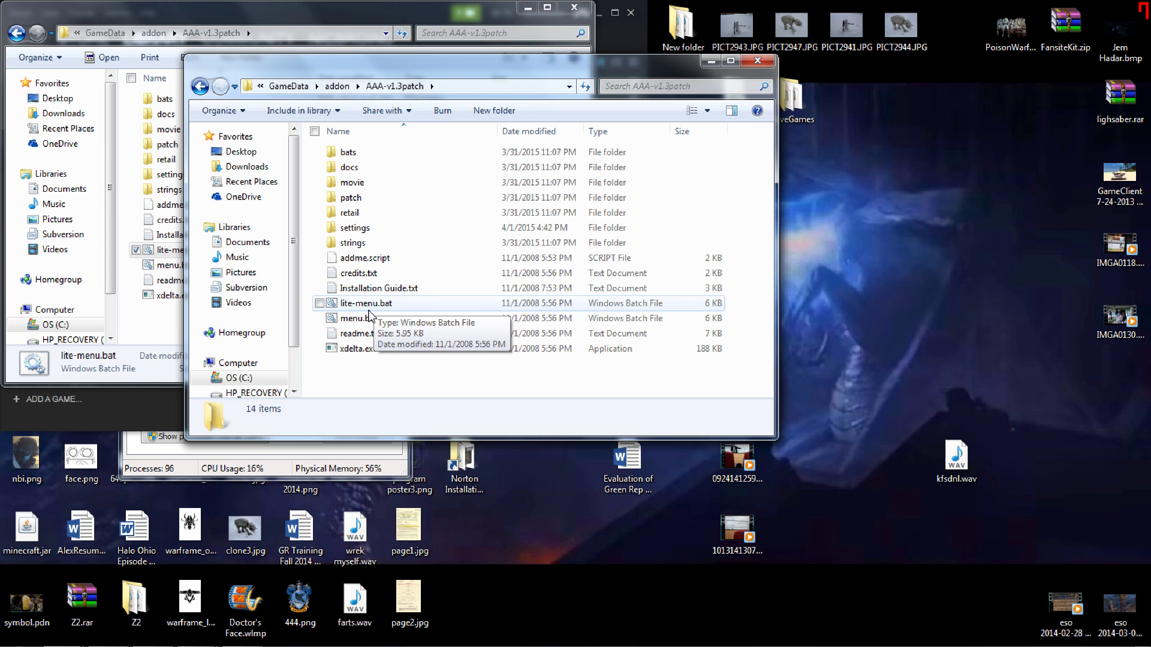
Step: Check Downloads sorted by Date modified, close it, then run lite-menu.bat
left_click(20, 632)
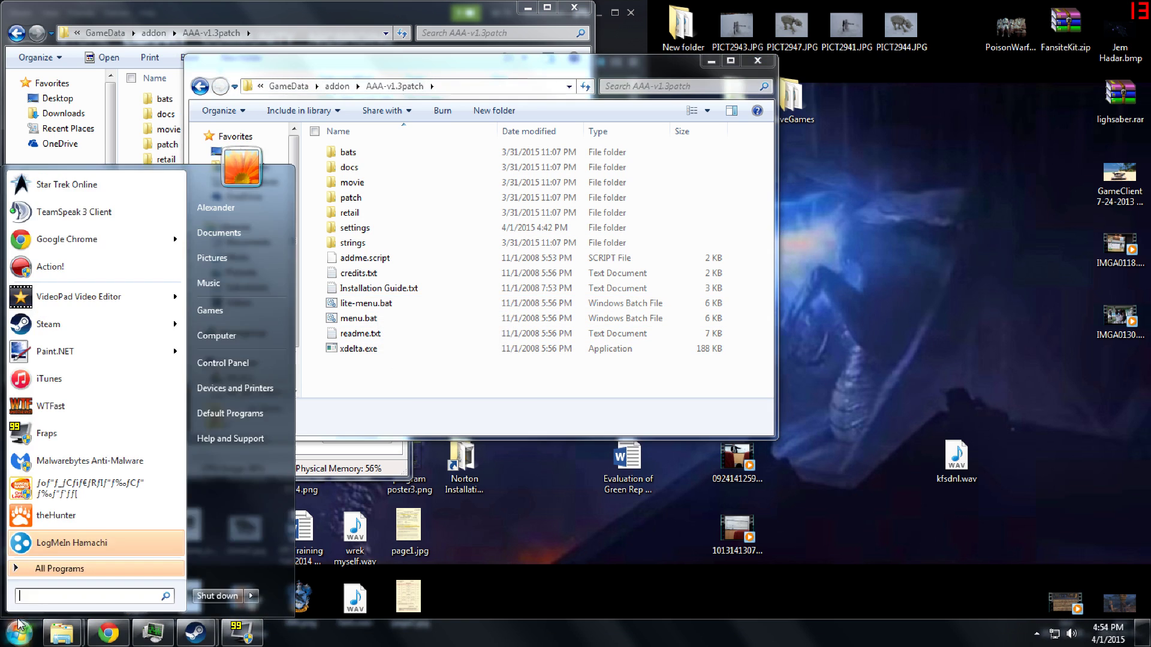
left_click(225, 342)
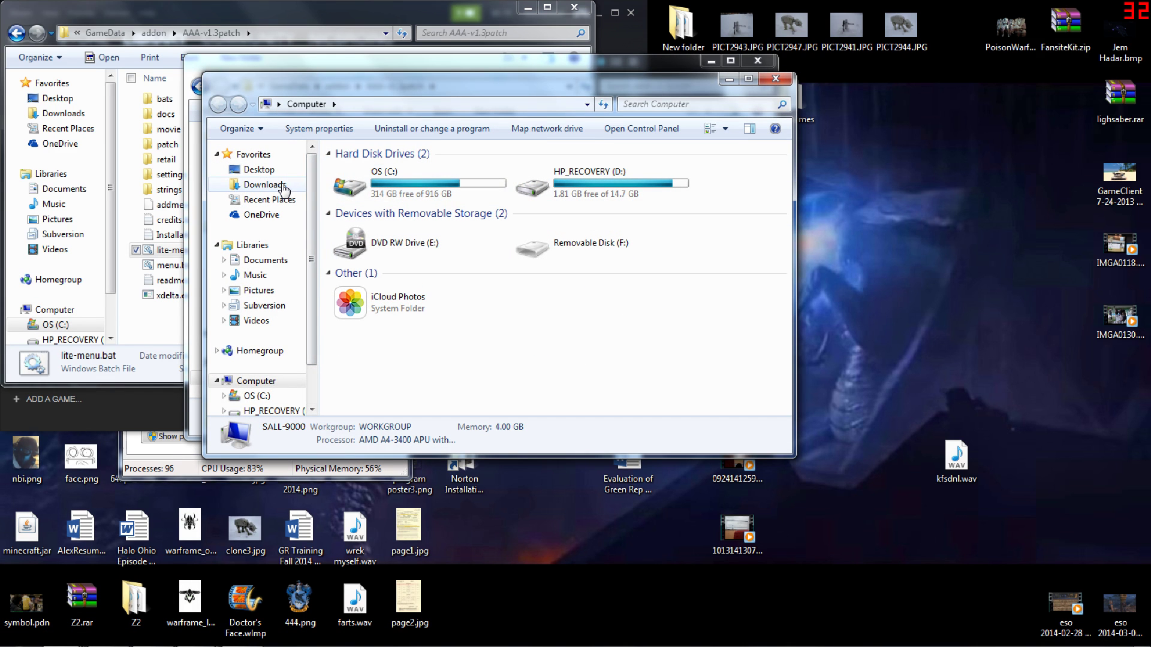
left_click(284, 187)
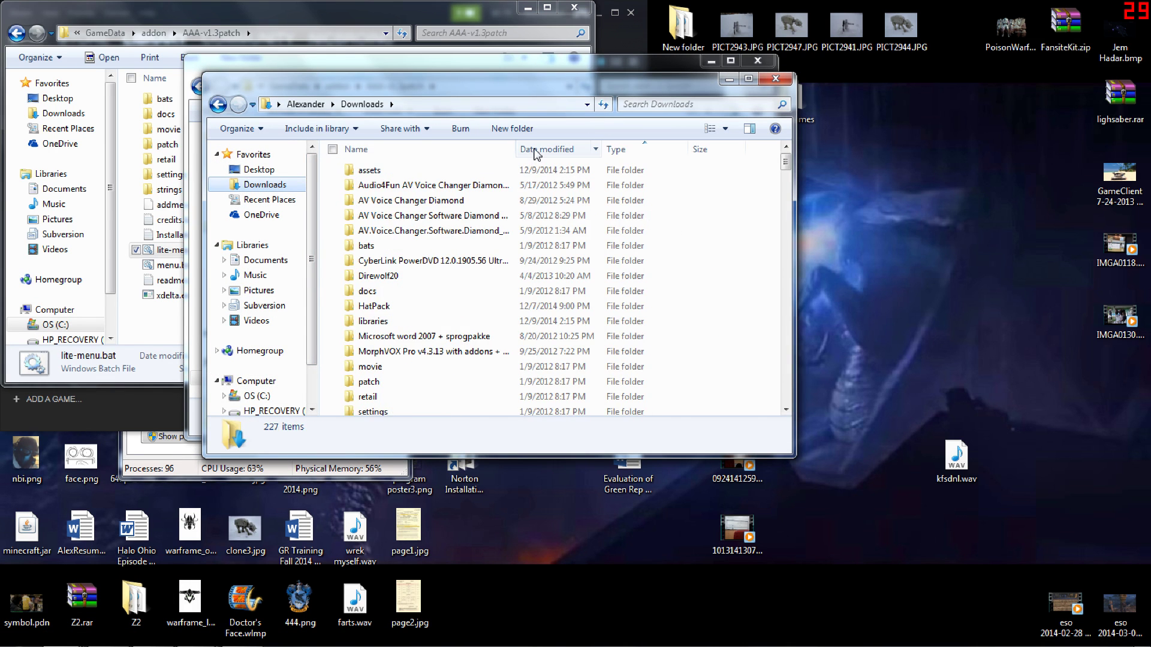
left_click(535, 151)
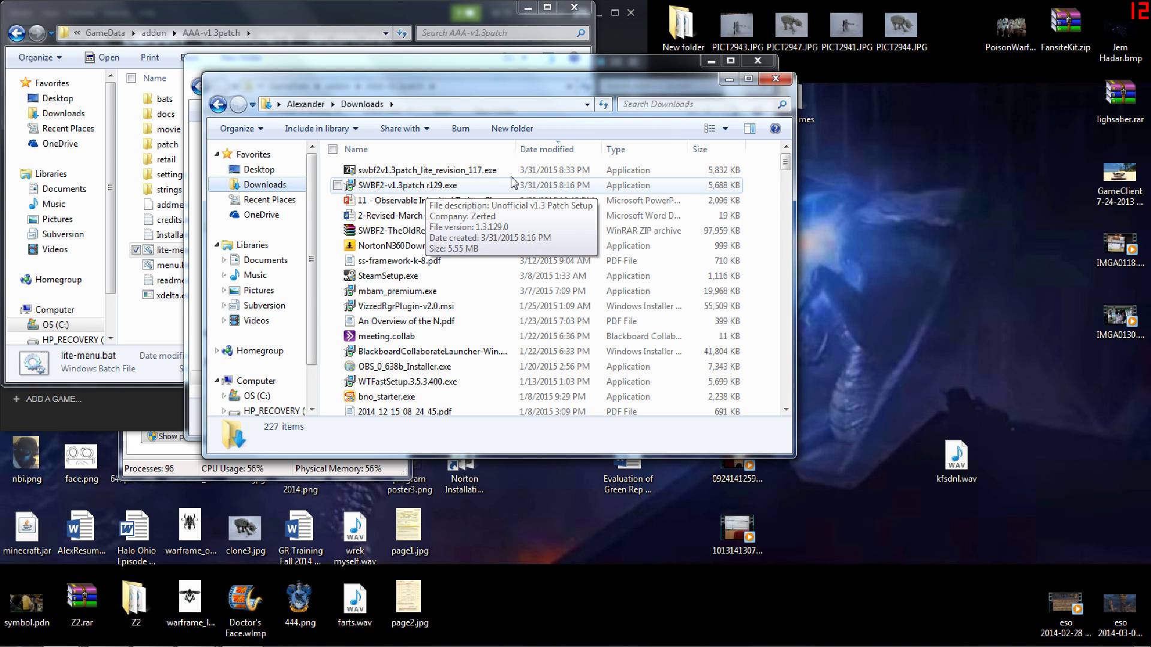
left_click(776, 78)
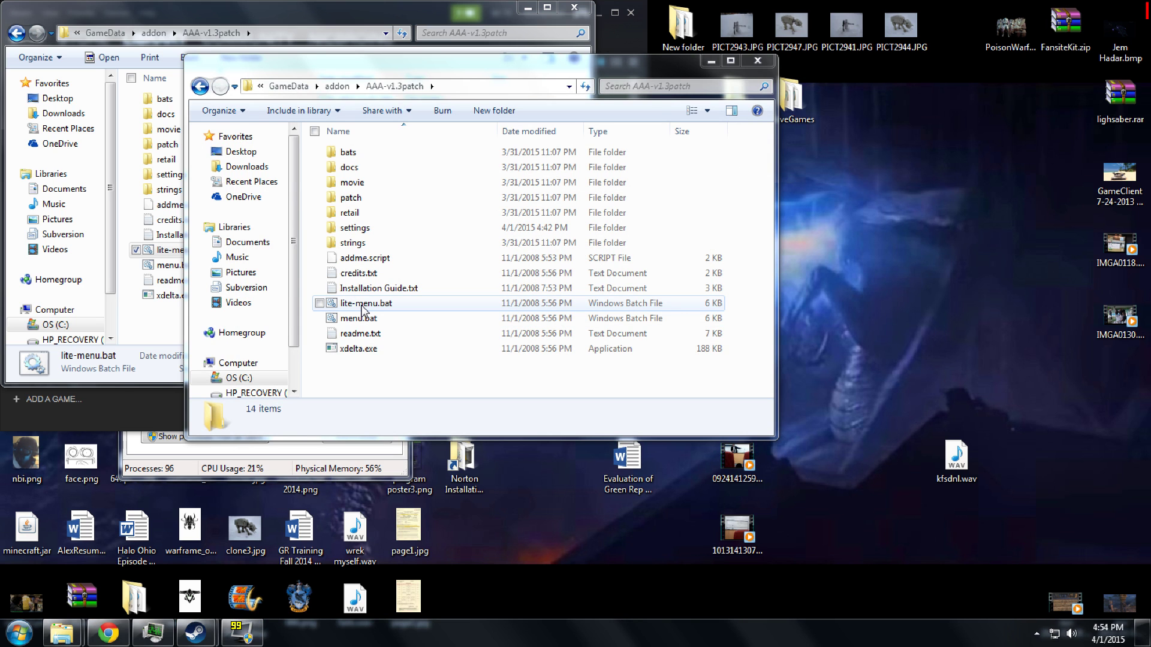
double_click(363, 305)
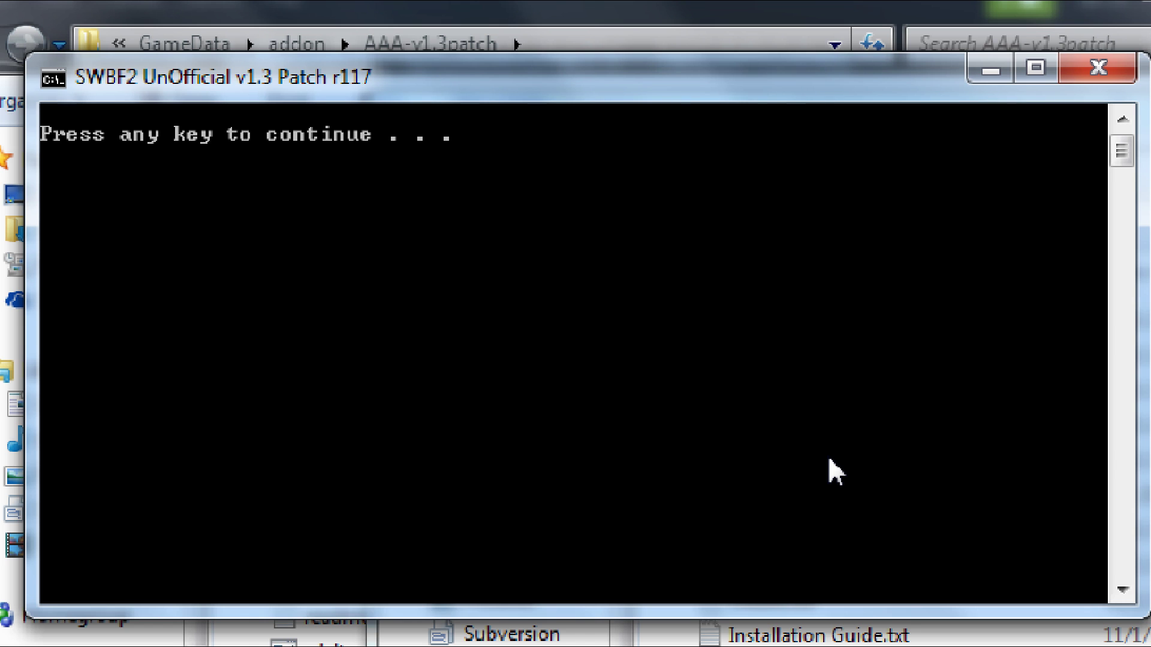
Step: Continue to the patch main menu and choose option 3 to remove the HUD changes
key("Return")
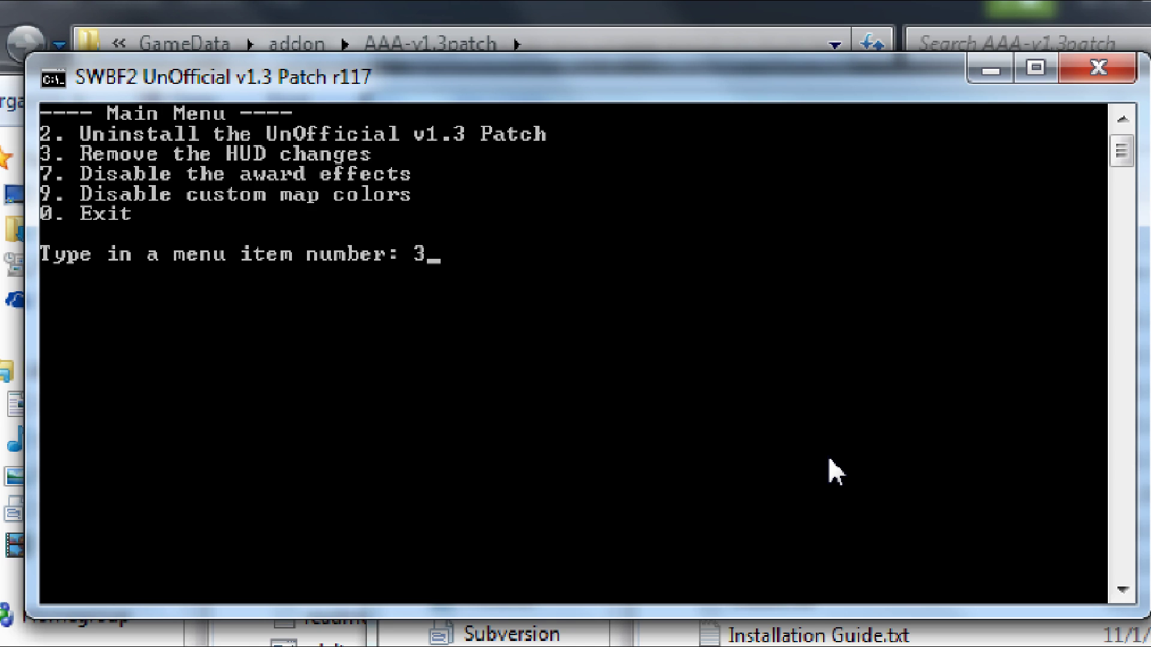
key("Return")
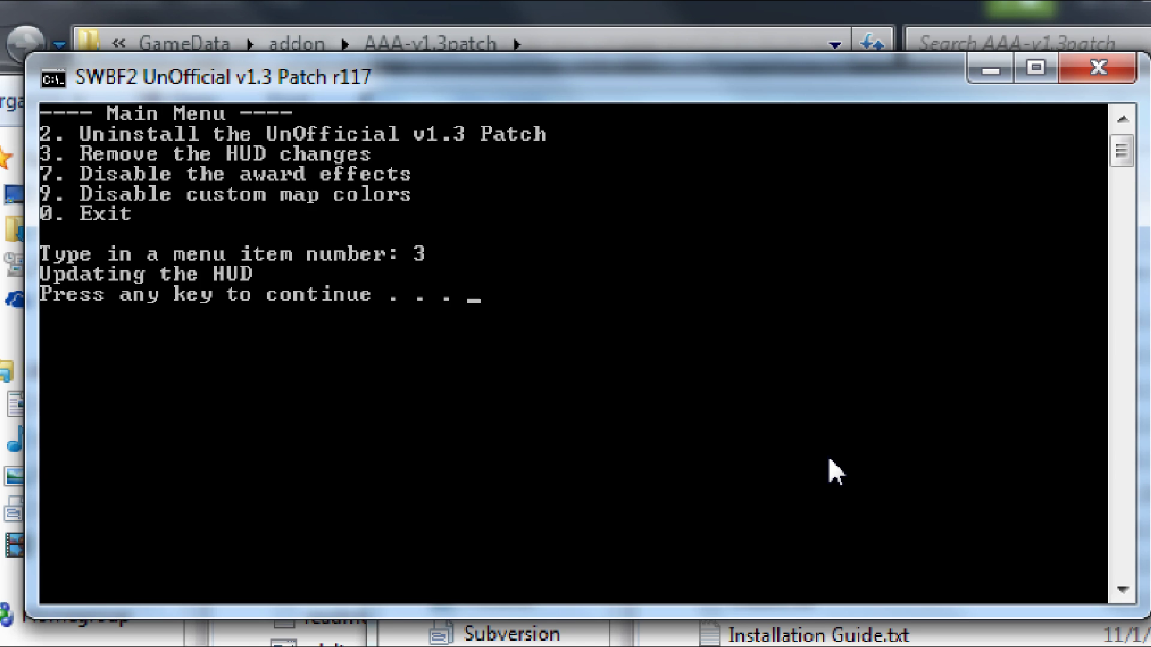
key("Return")
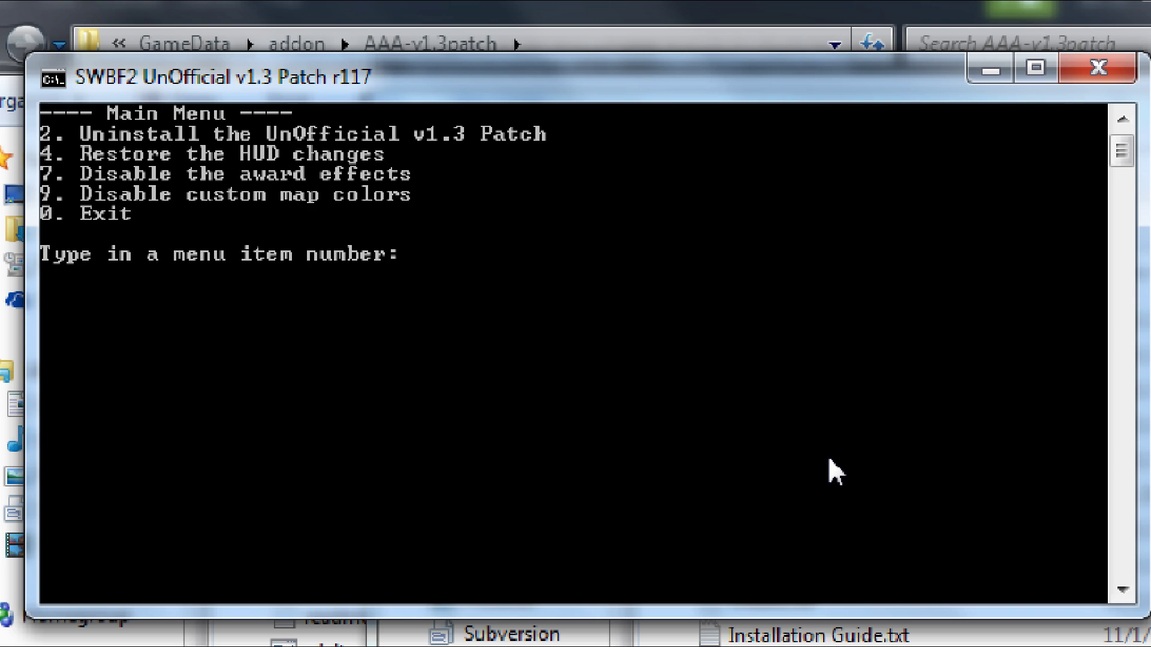
Step: Enter 0 to exit the patch menu, close the console, and return to Steam
type("0")
key("Return")
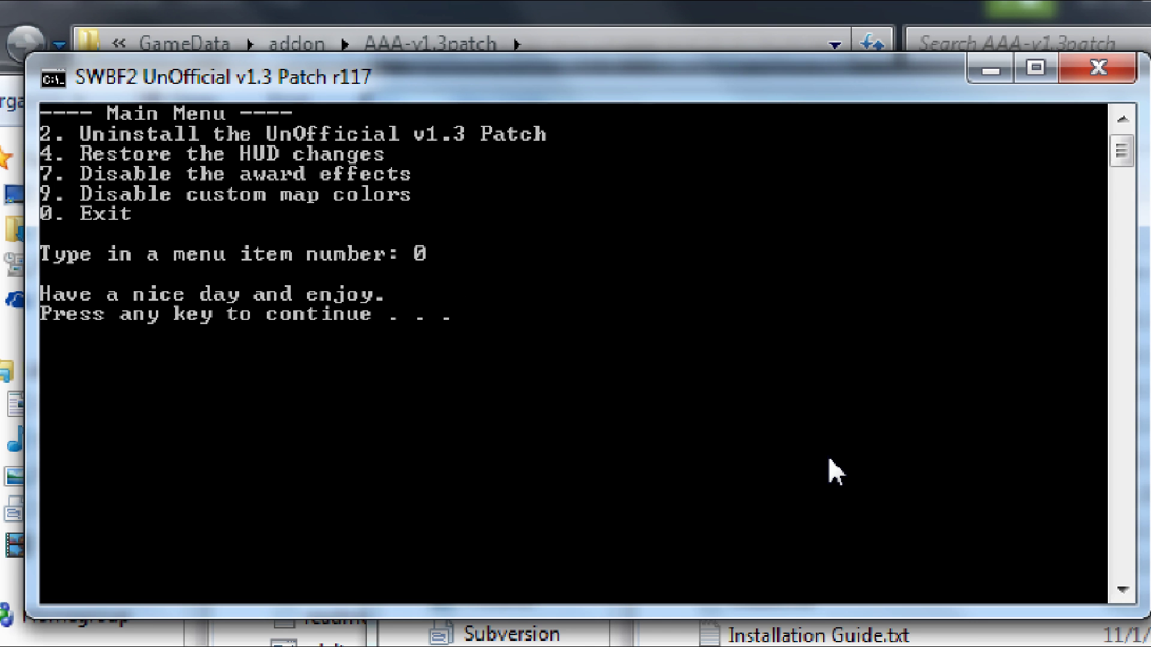
key("Return")
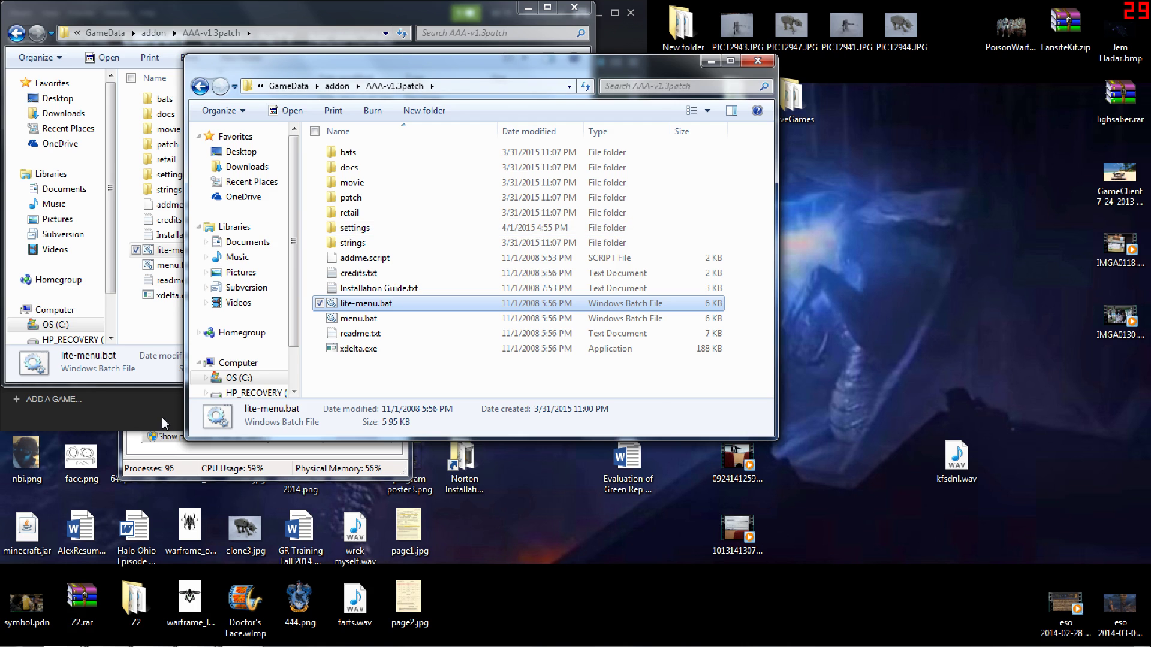
left_click(166, 423)
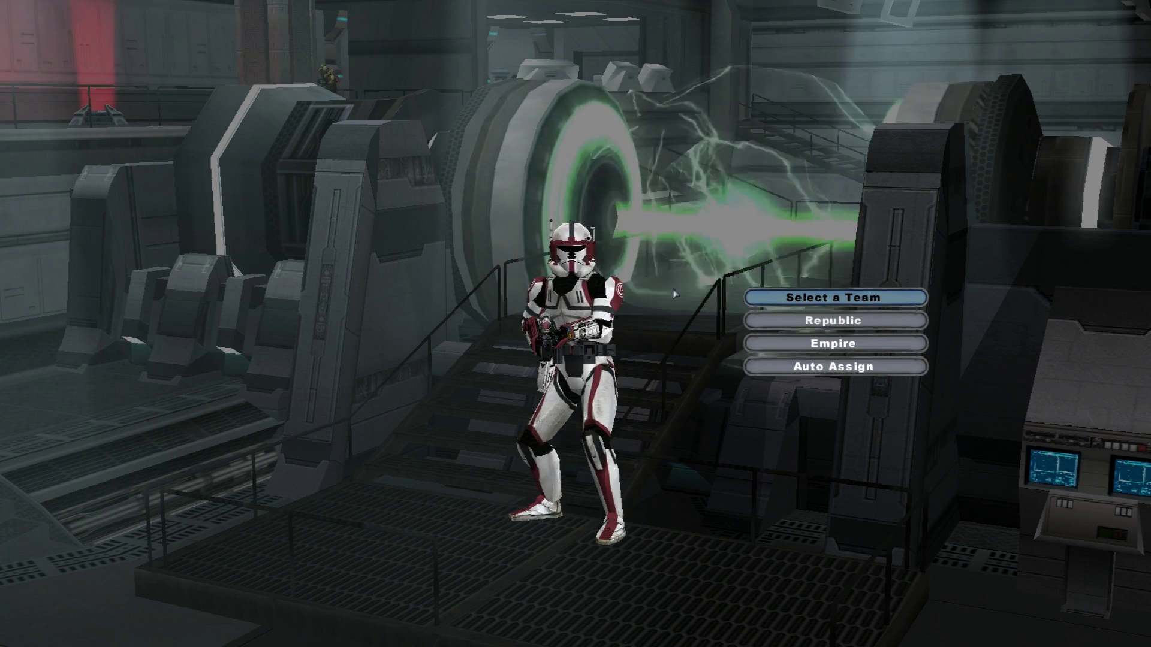
Step: Choose the Republic team and spawn a trooper into the battle
key("Down")
key("Return")
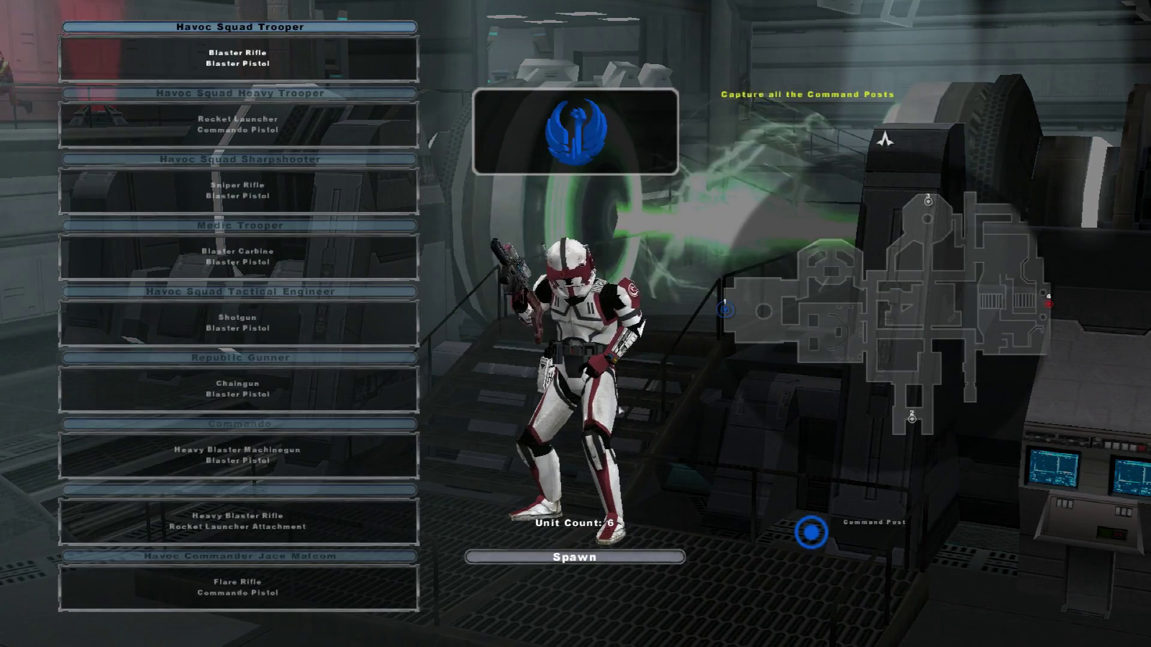
key("Return")
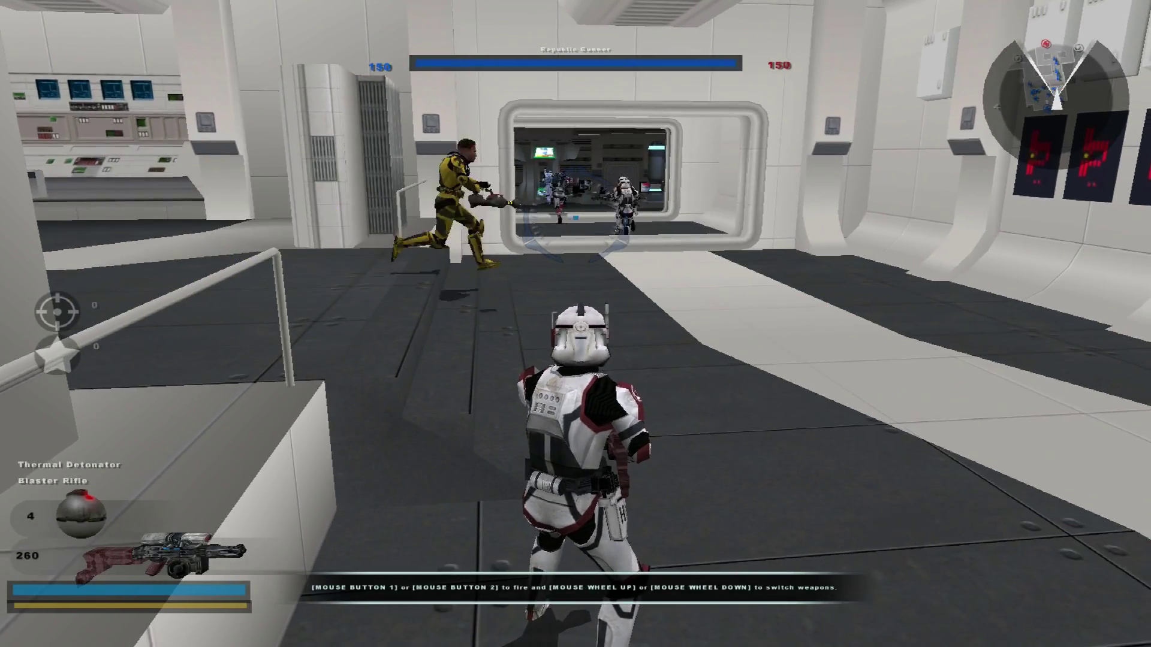
Step: Run into the corridor, throwing a grenade and firing at the Sith warrior near the crates
key("w")
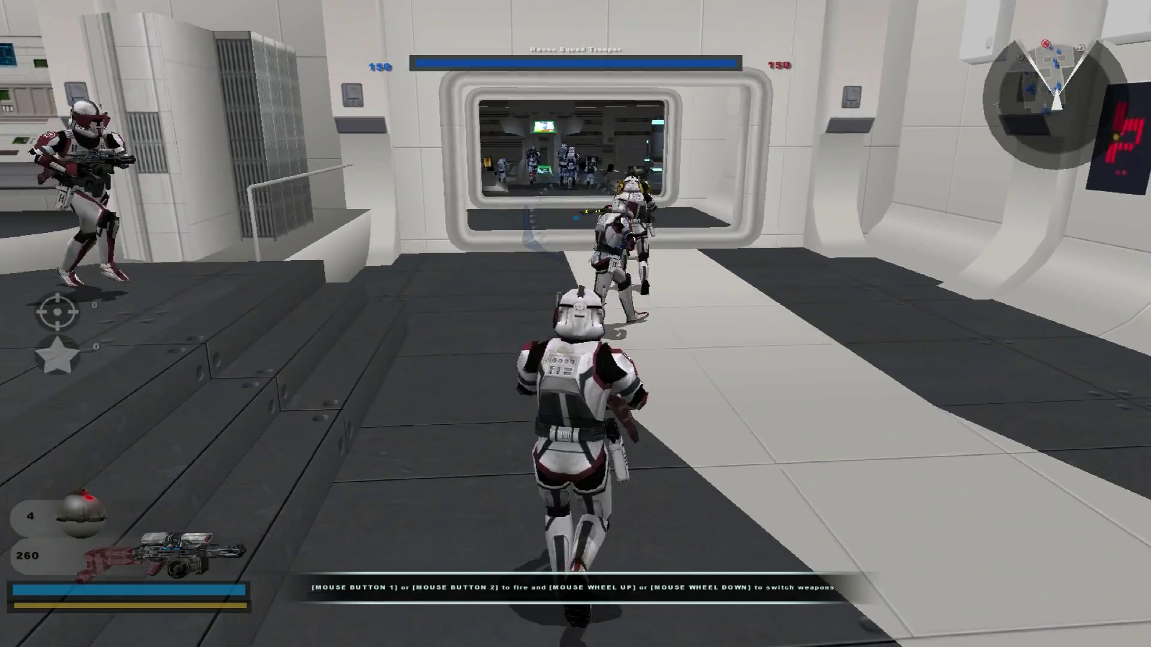
key("w")
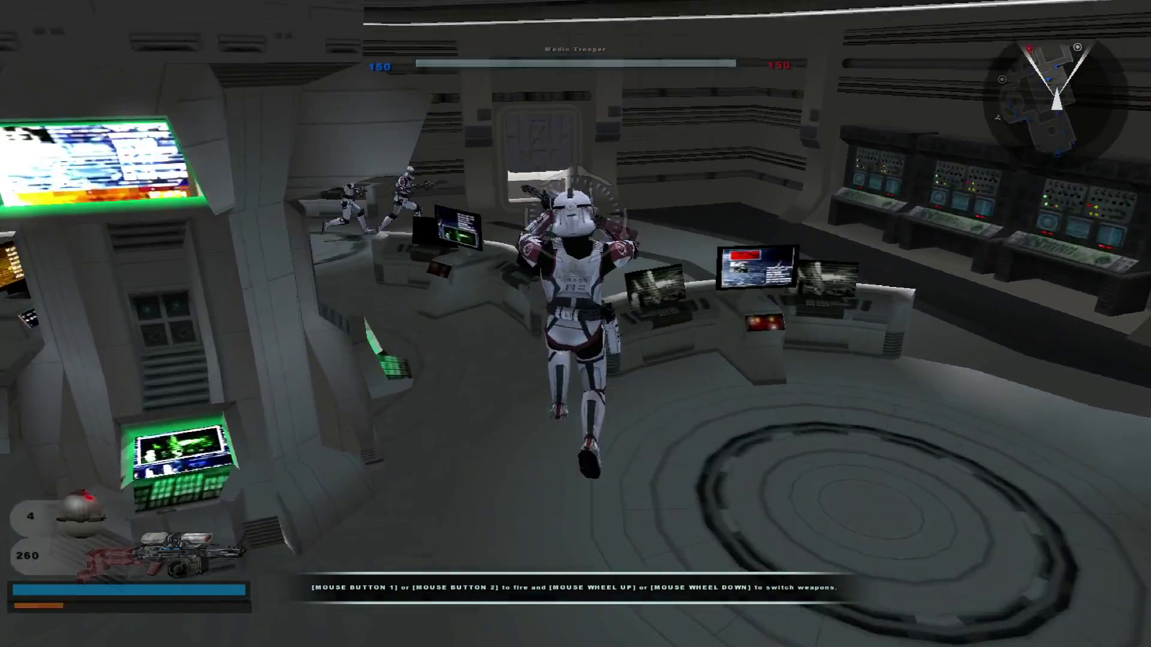
key("w")
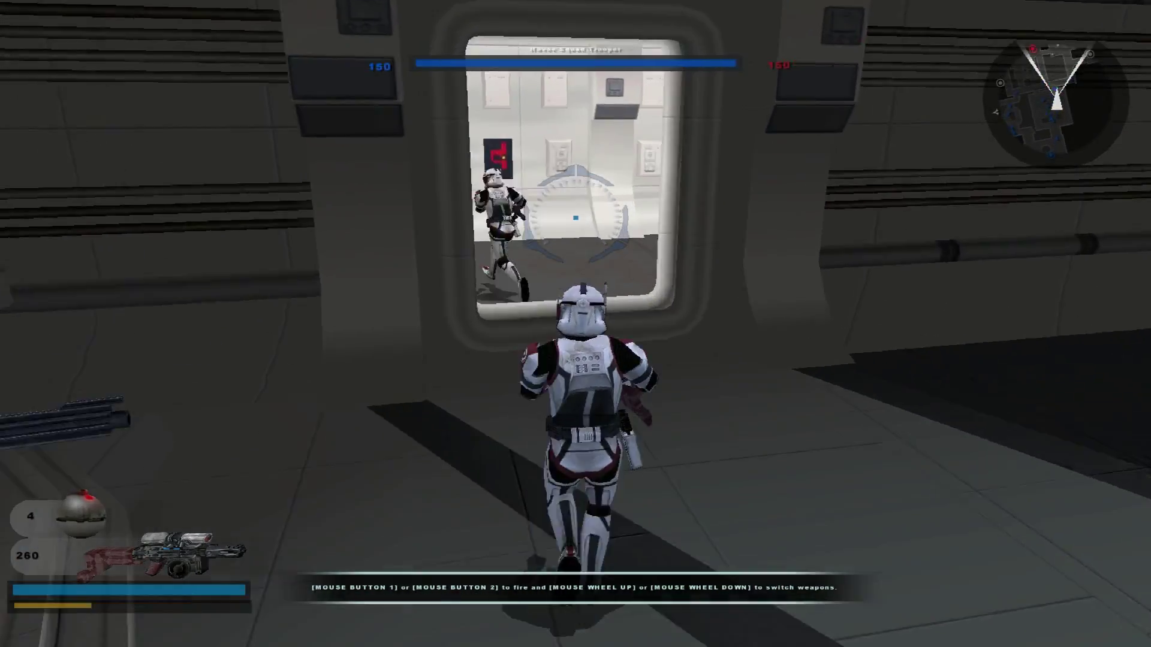
key("w")
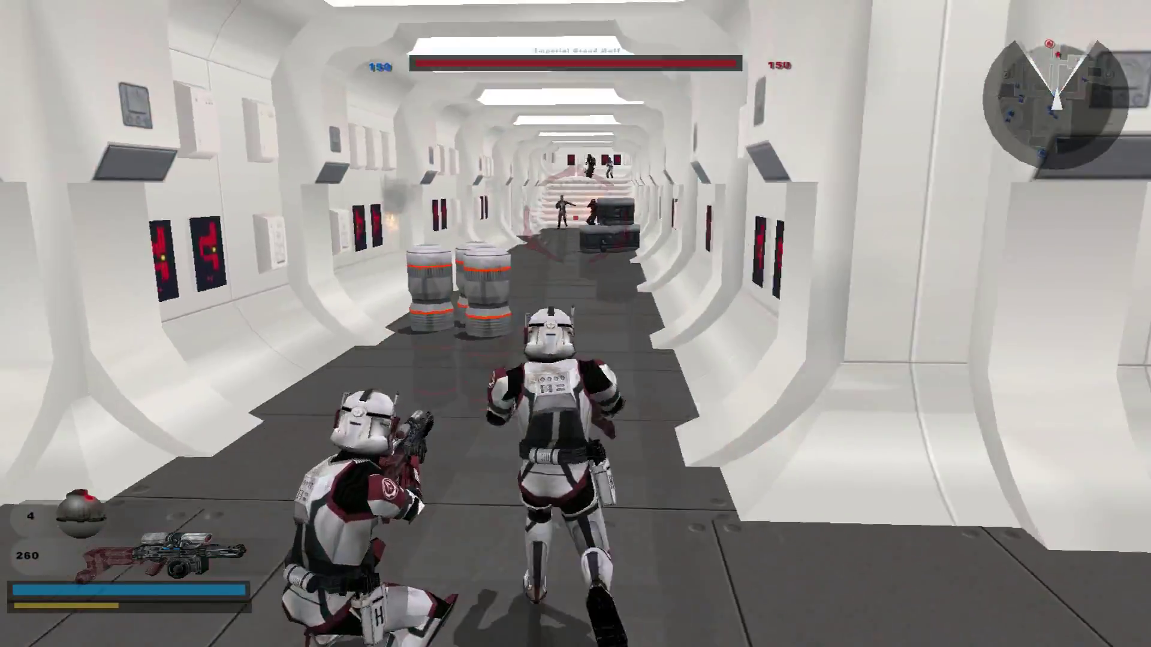
key("w")
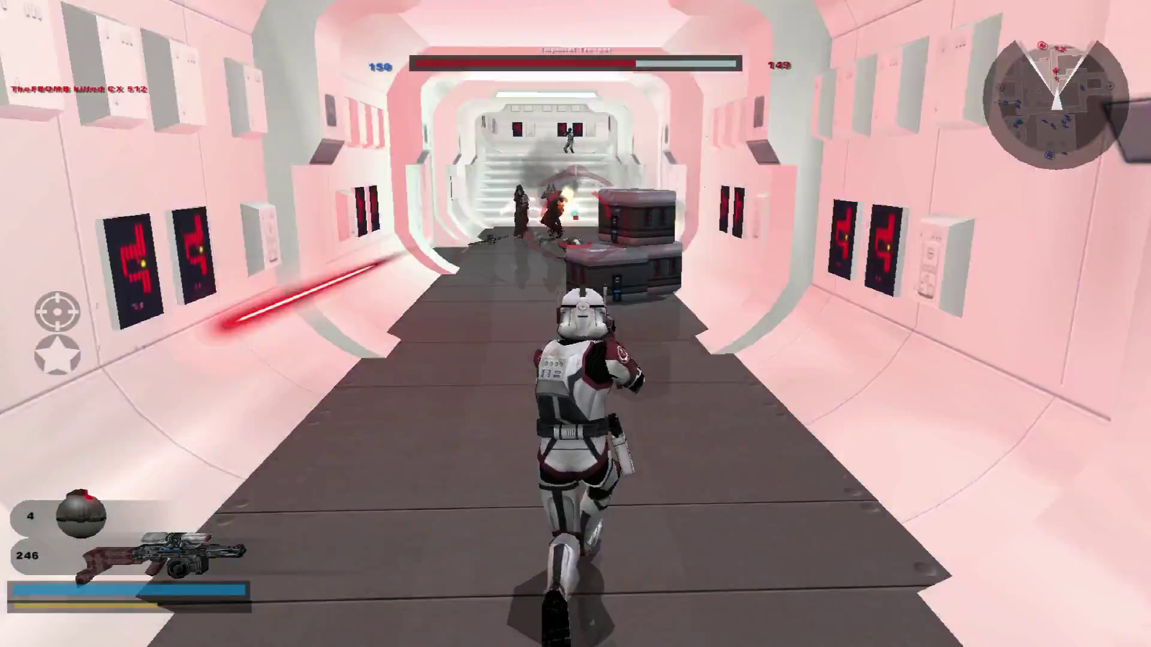
key("w")
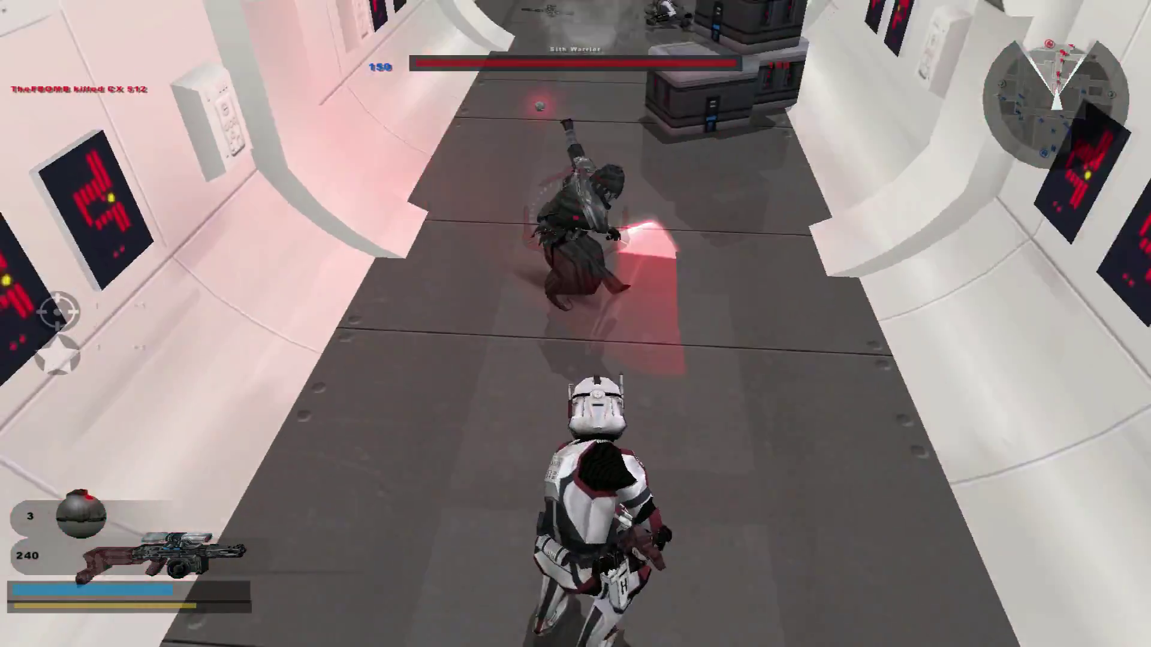
left_click(575, 217)
key("w")
left_click(576, 217)
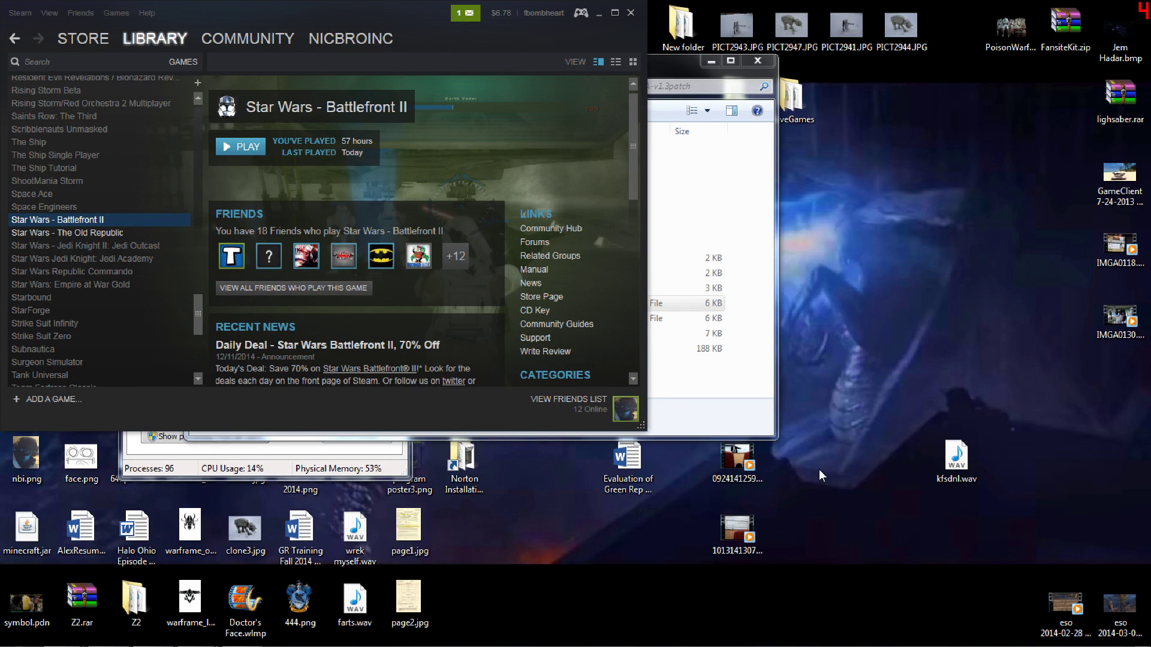
key("super")
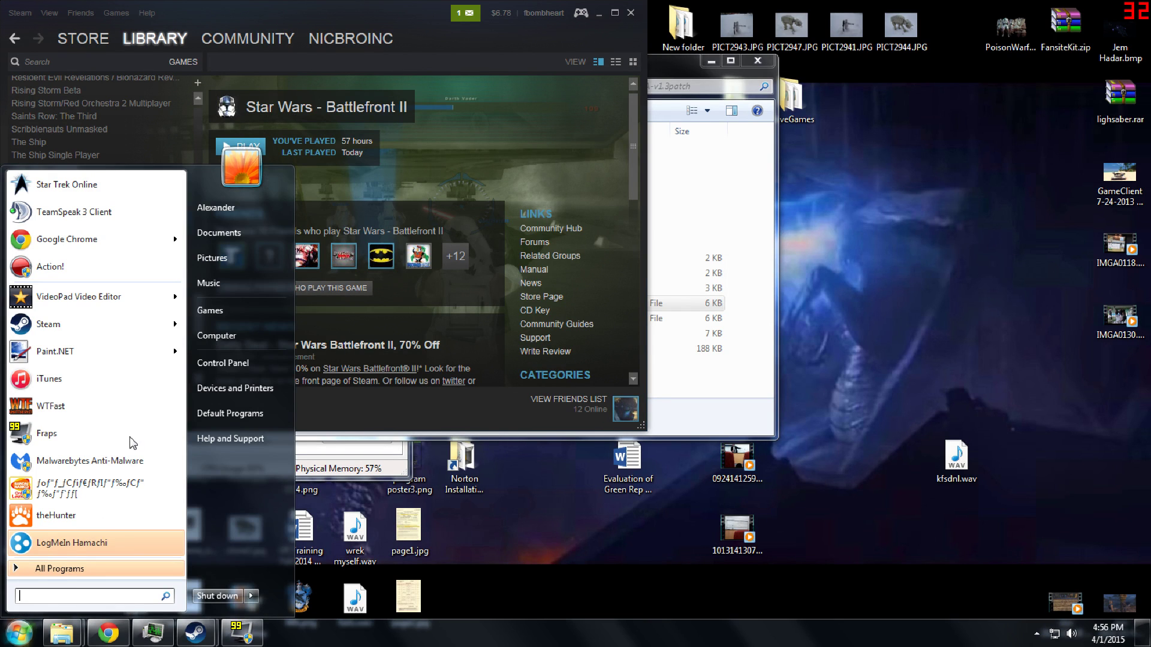
left_click(219, 336)
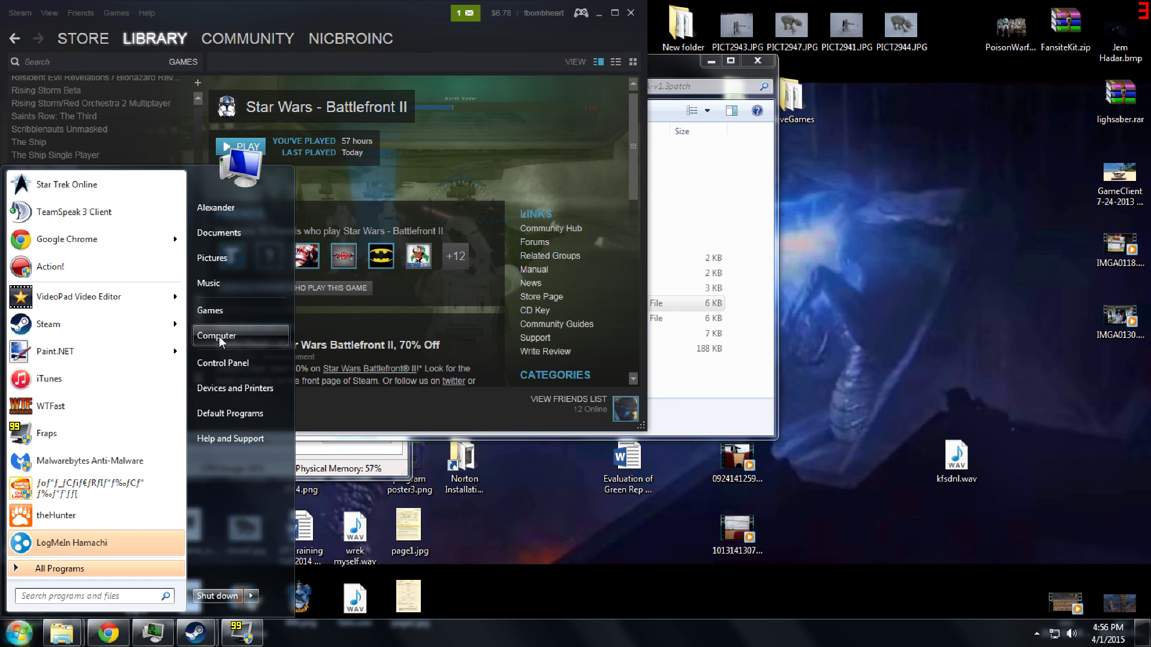
double_click(436, 207)
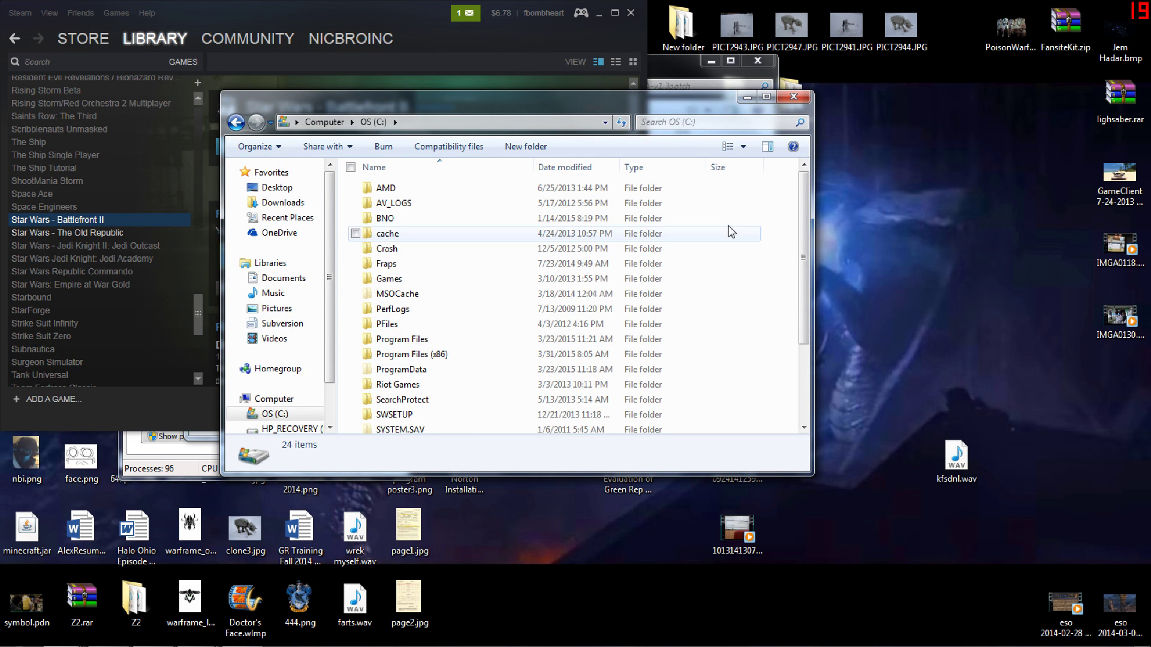
left_click_drag(800, 244, 772, 354)
double_click(436, 250)
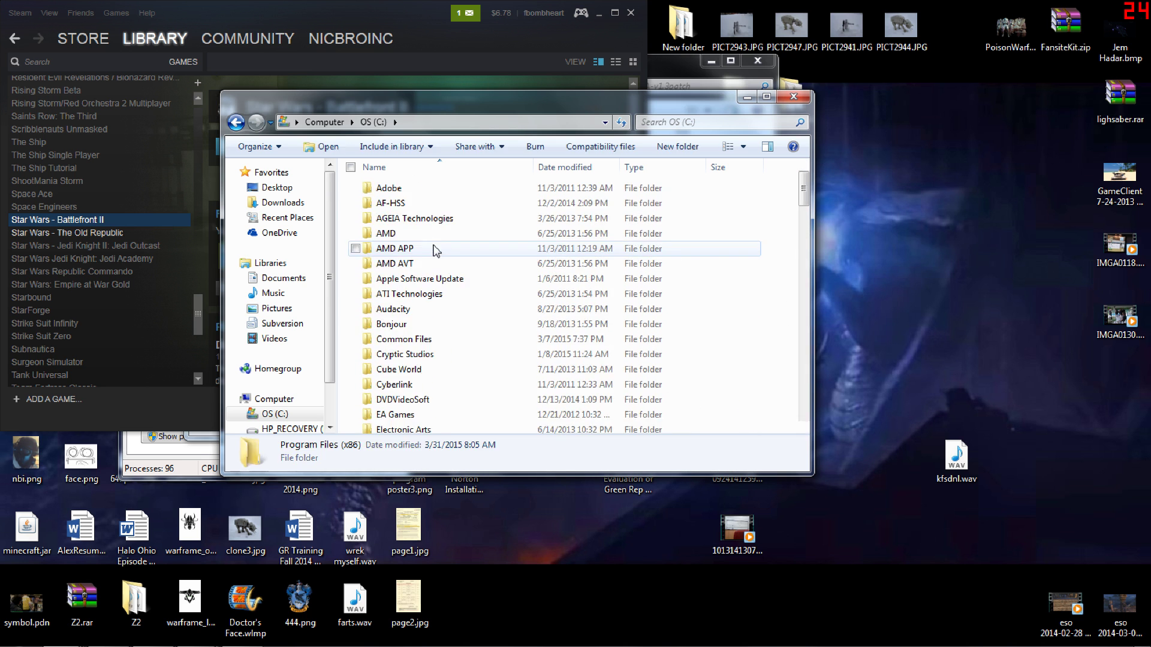
left_click_drag(803, 204, 866, 273)
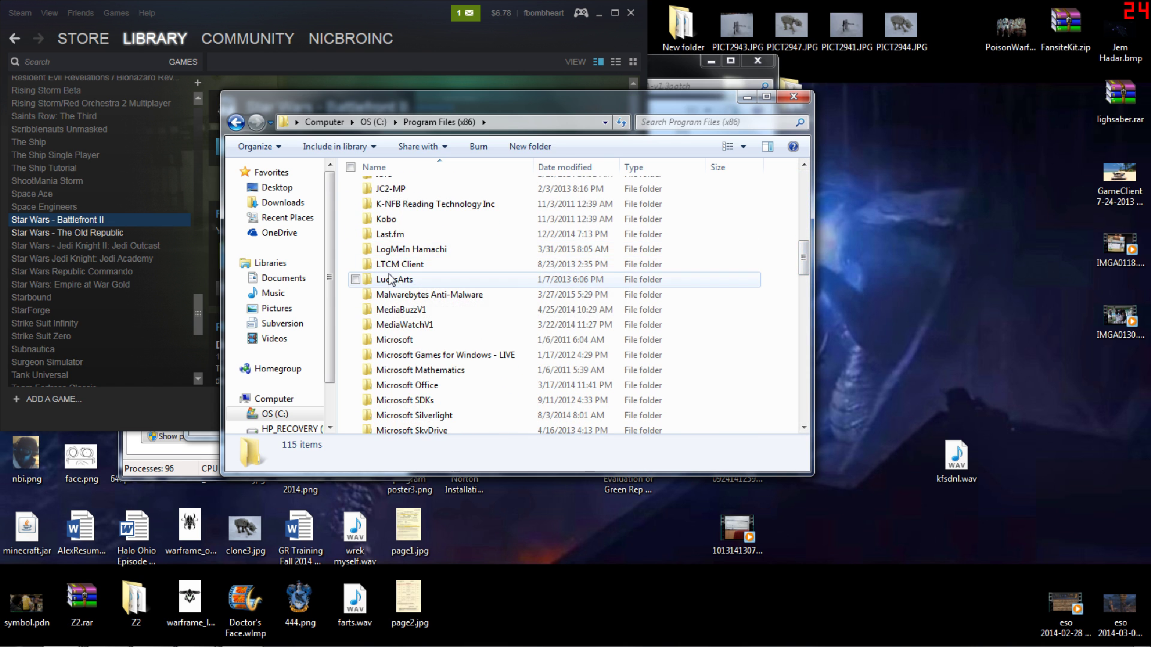
double_click(394, 280)
left_click(443, 192)
double_click(444, 189)
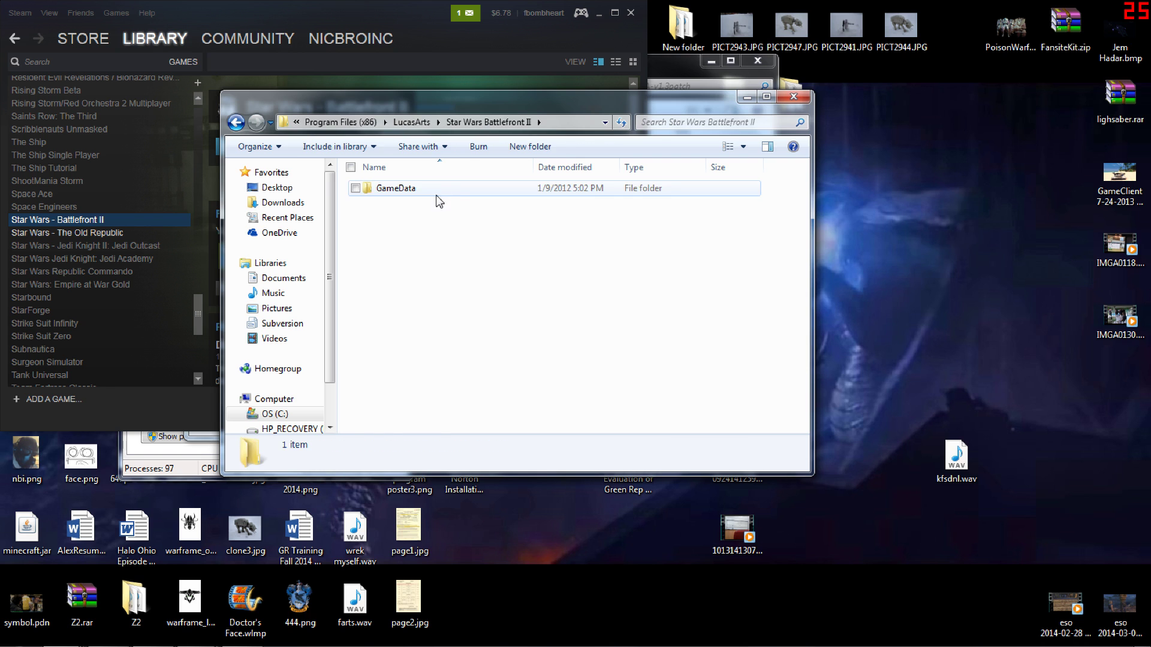
double_click(438, 193)
double_click(438, 193)
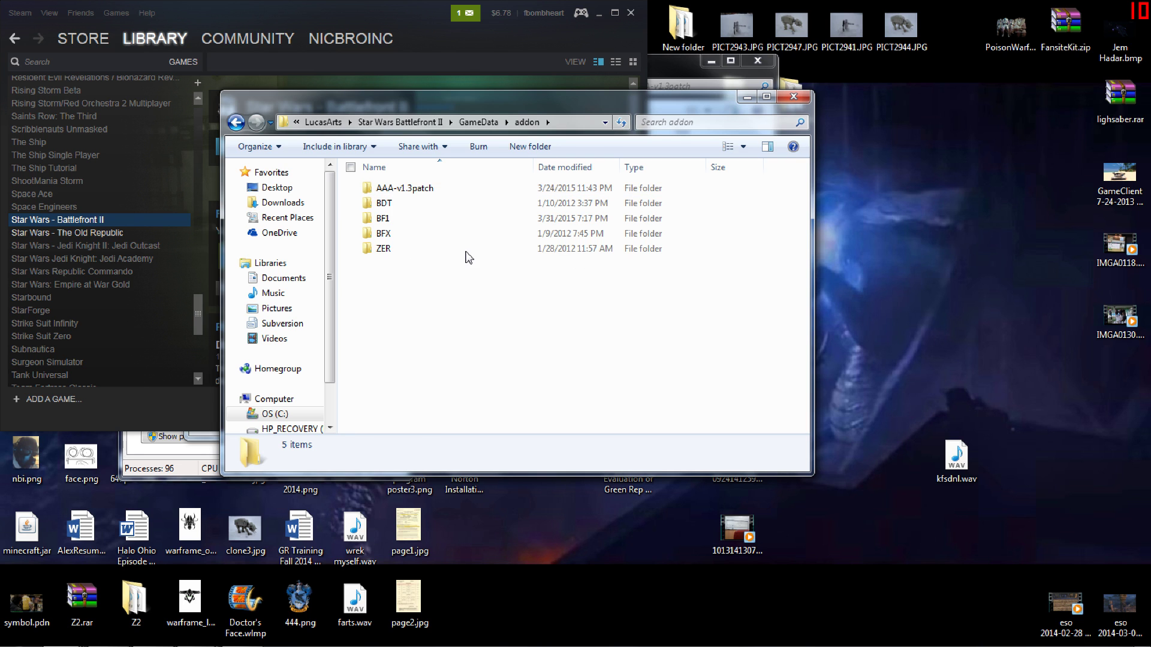
double_click(444, 189)
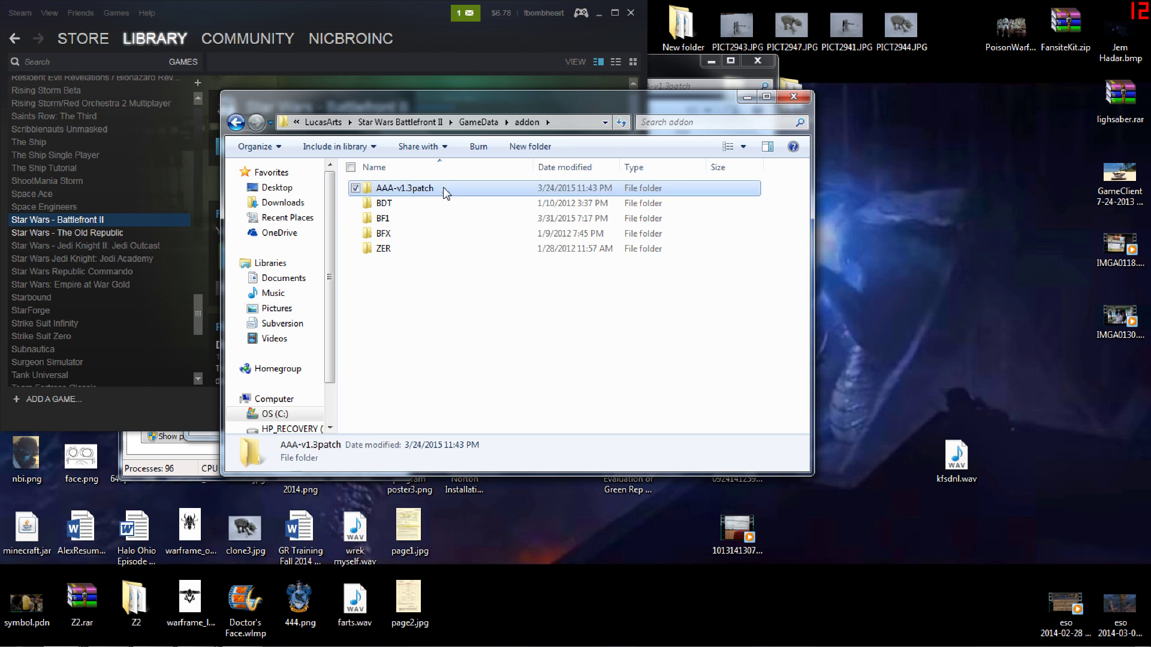
left_click(237, 124)
left_click(237, 124)
left_click(237, 123)
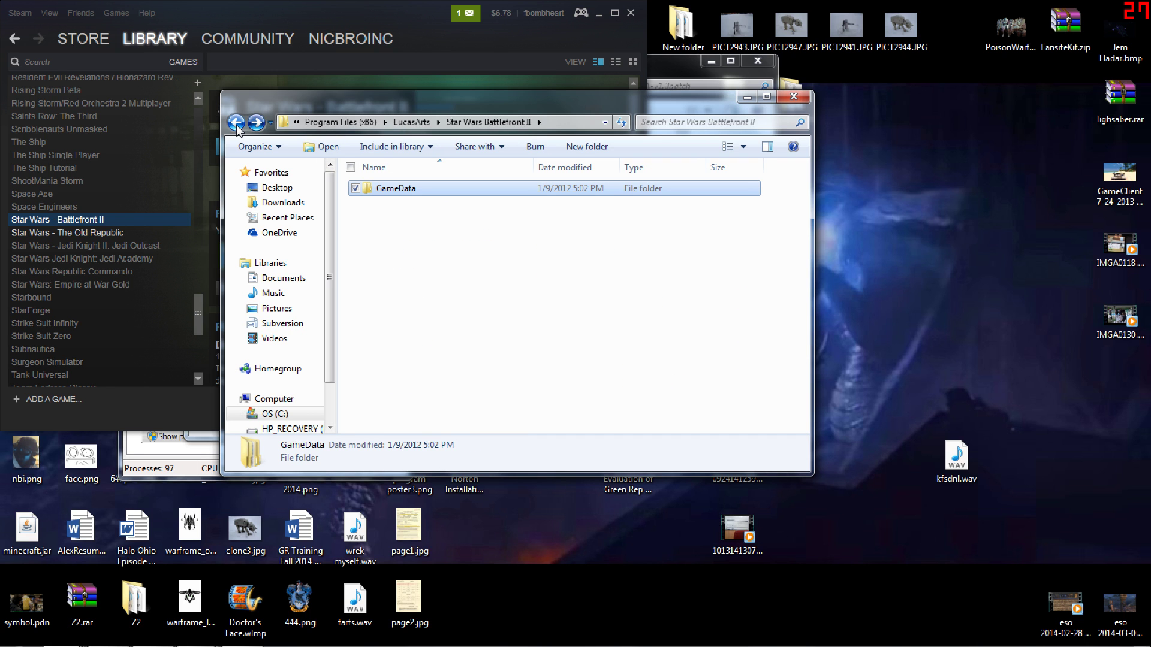
left_click(237, 124)
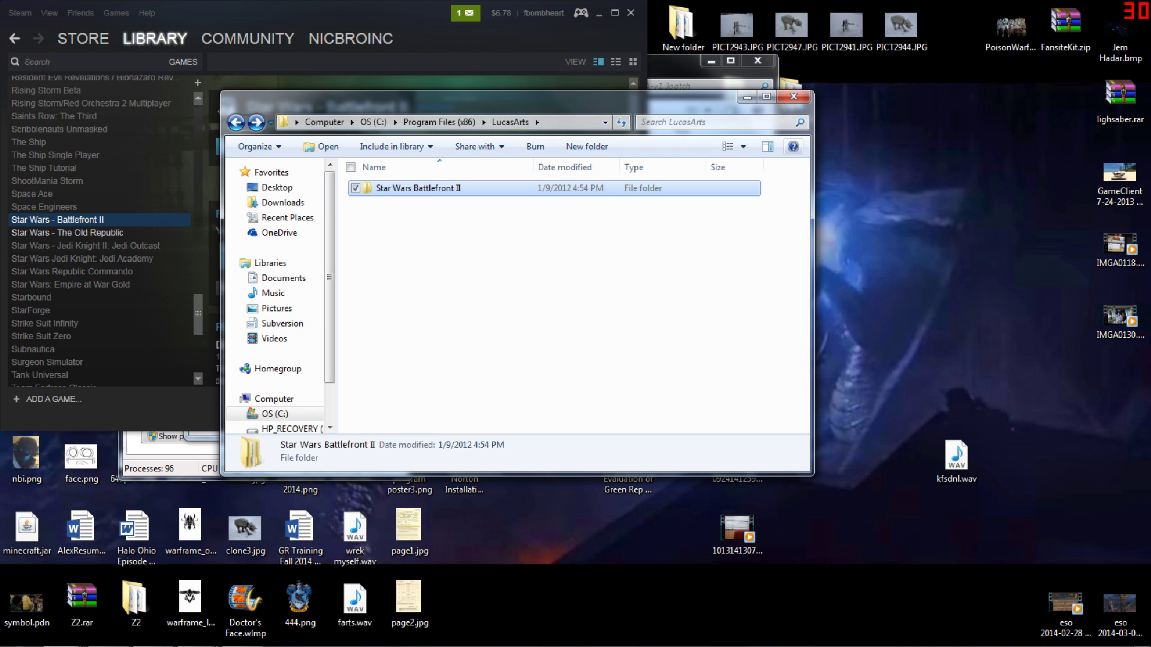
left_click(794, 96)
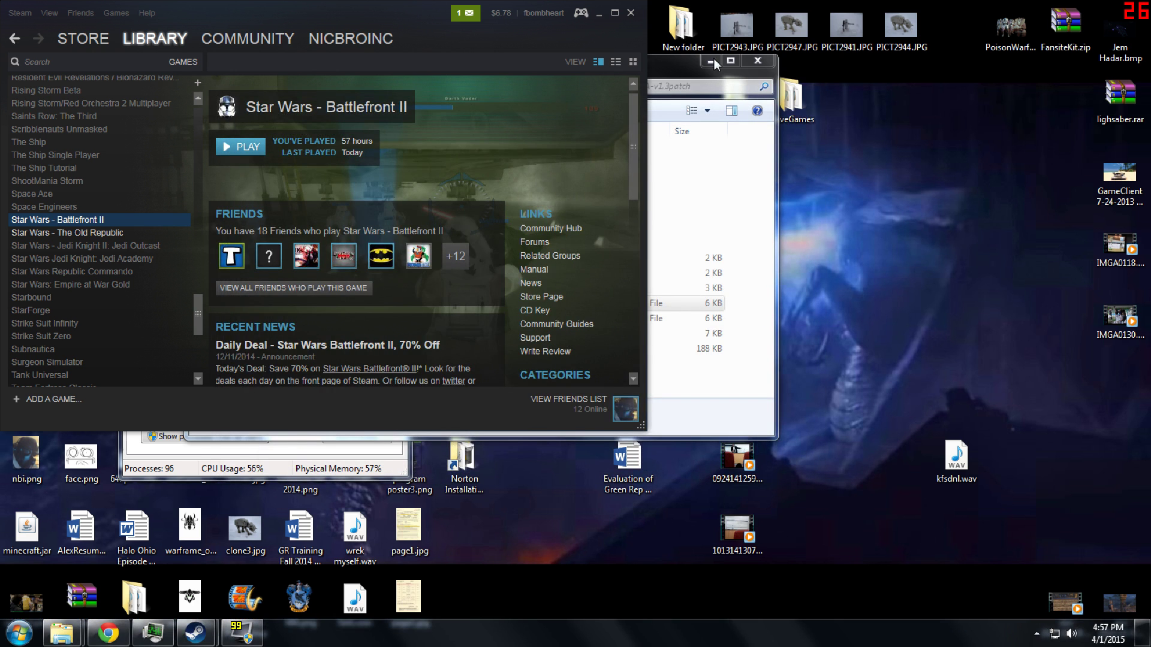
Step: Raise the AAA-v1.3patch Explorer window over Steam and review its GameData, addon and AAA-v1.3patch breadcrumb lists
left_click(674, 60)
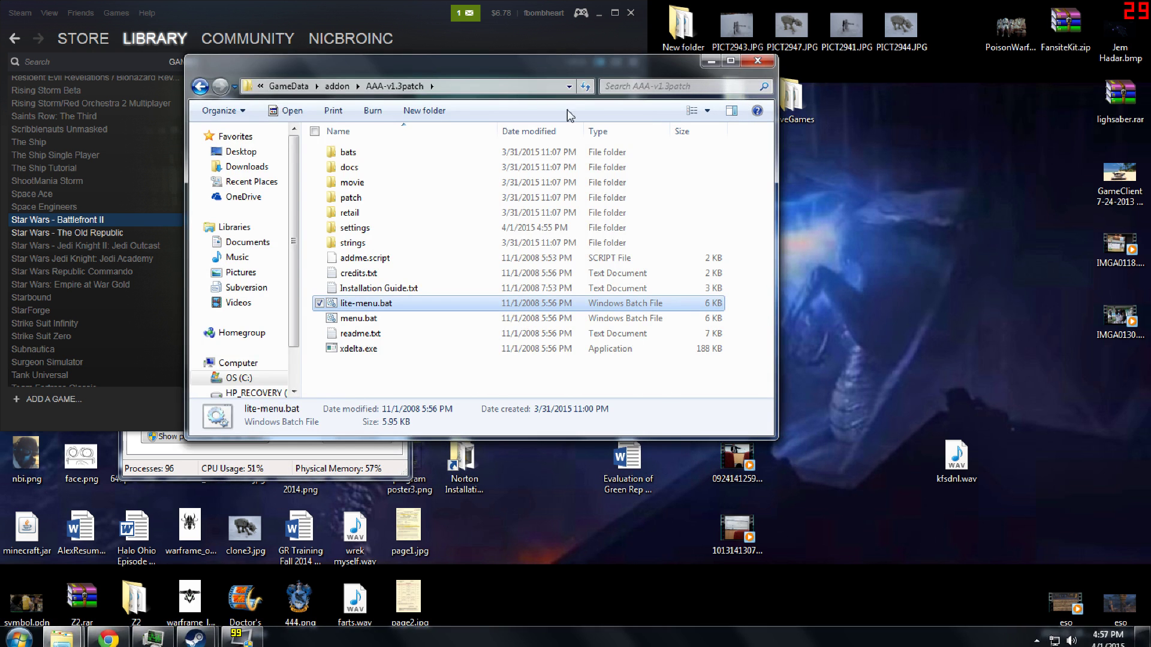
left_click(260, 86)
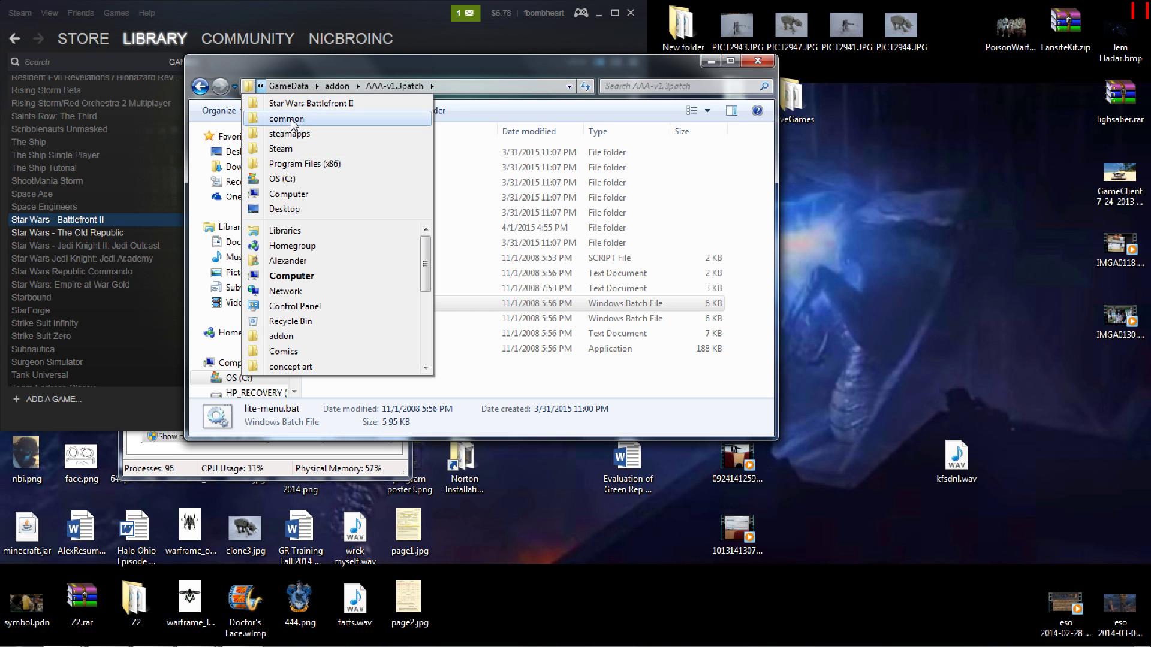
mouse_move(298, 88)
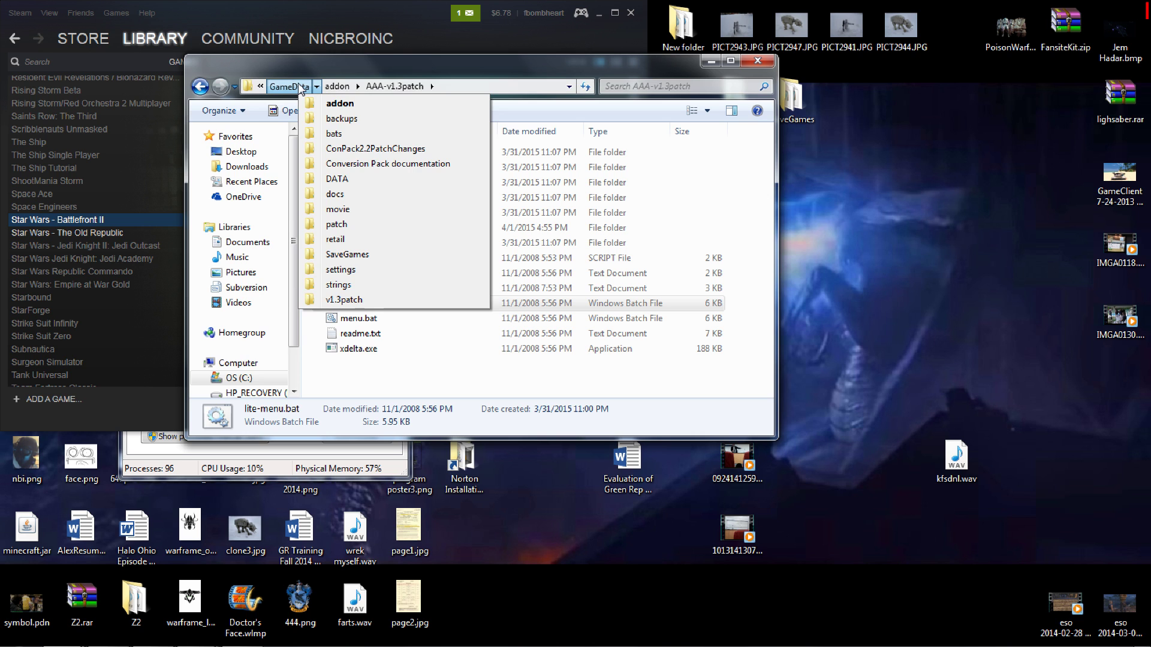
mouse_move(344, 90)
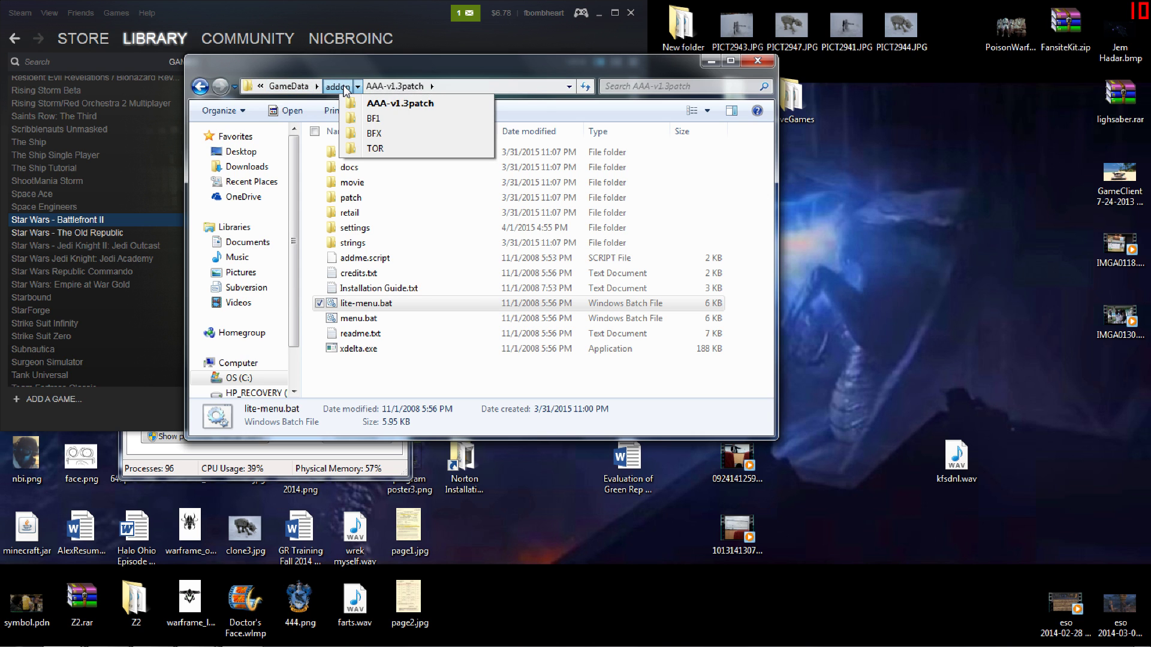
mouse_move(399, 91)
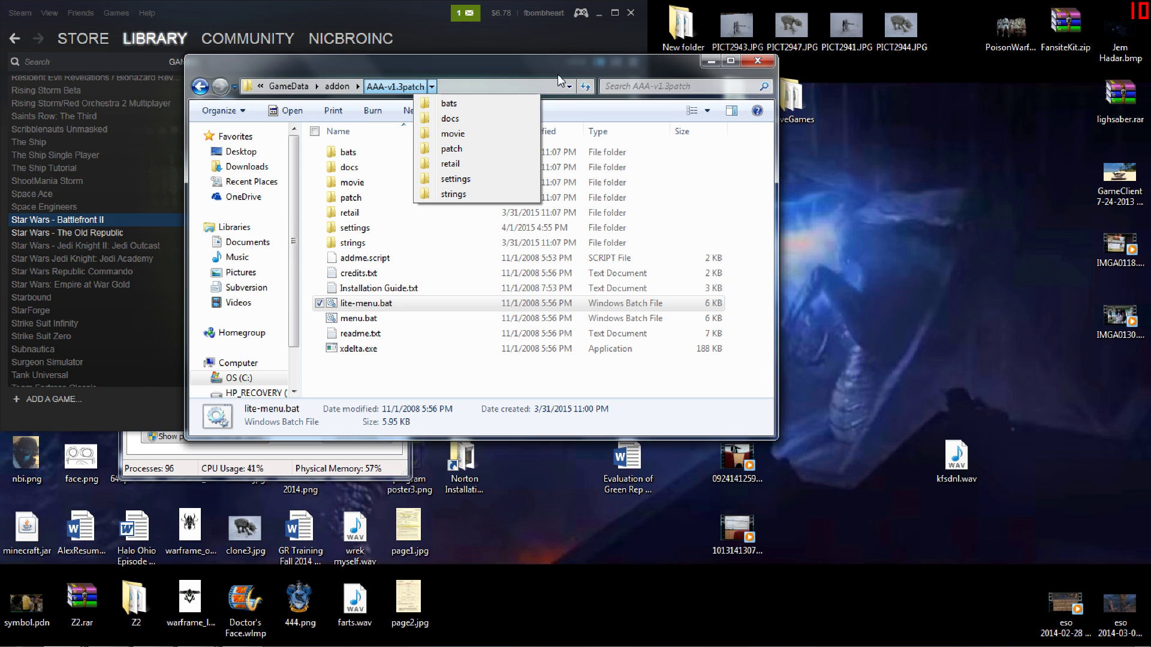
left_click(368, 370)
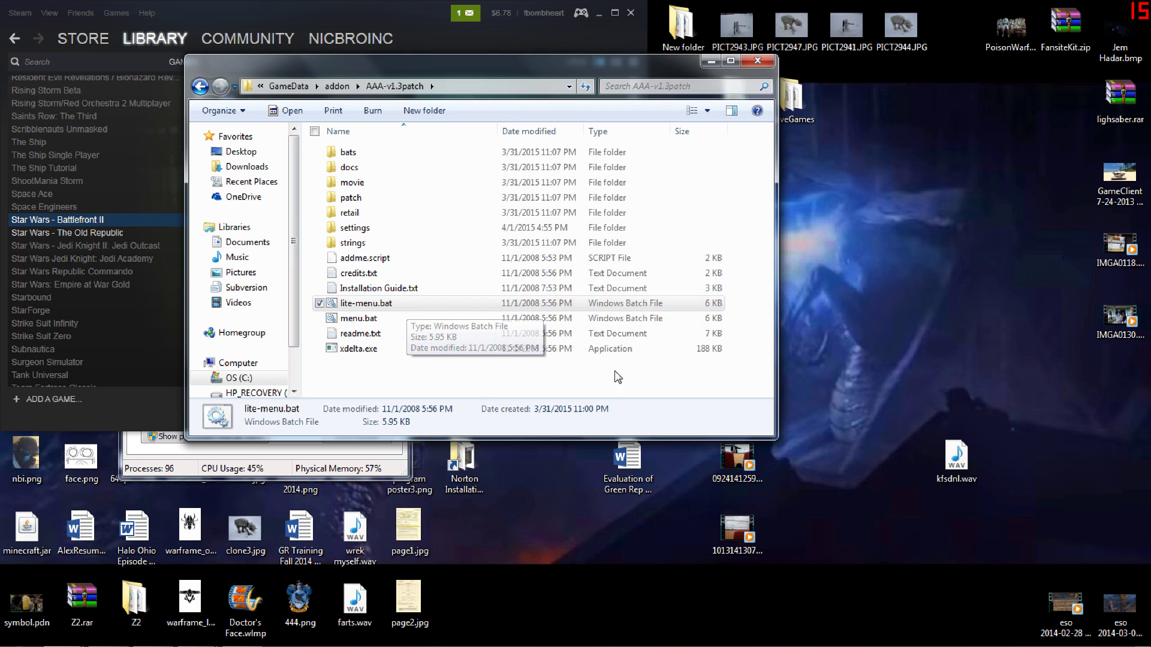
double_click(391, 304)
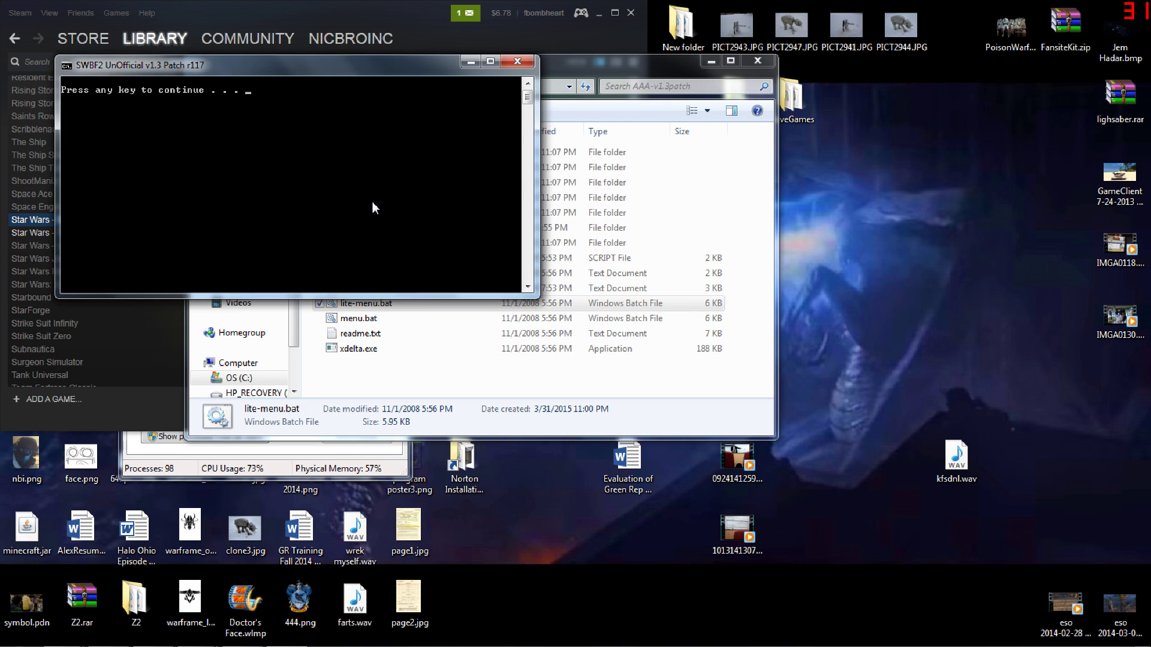
key("Return")
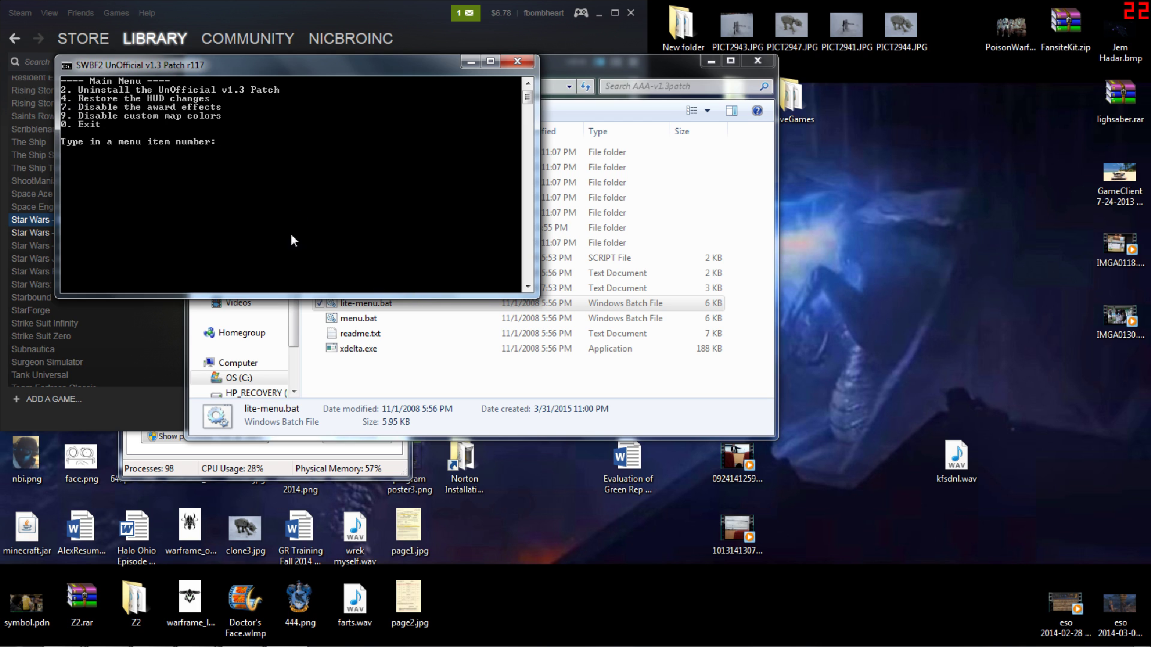
type("0")
key("Return")
key("Return")
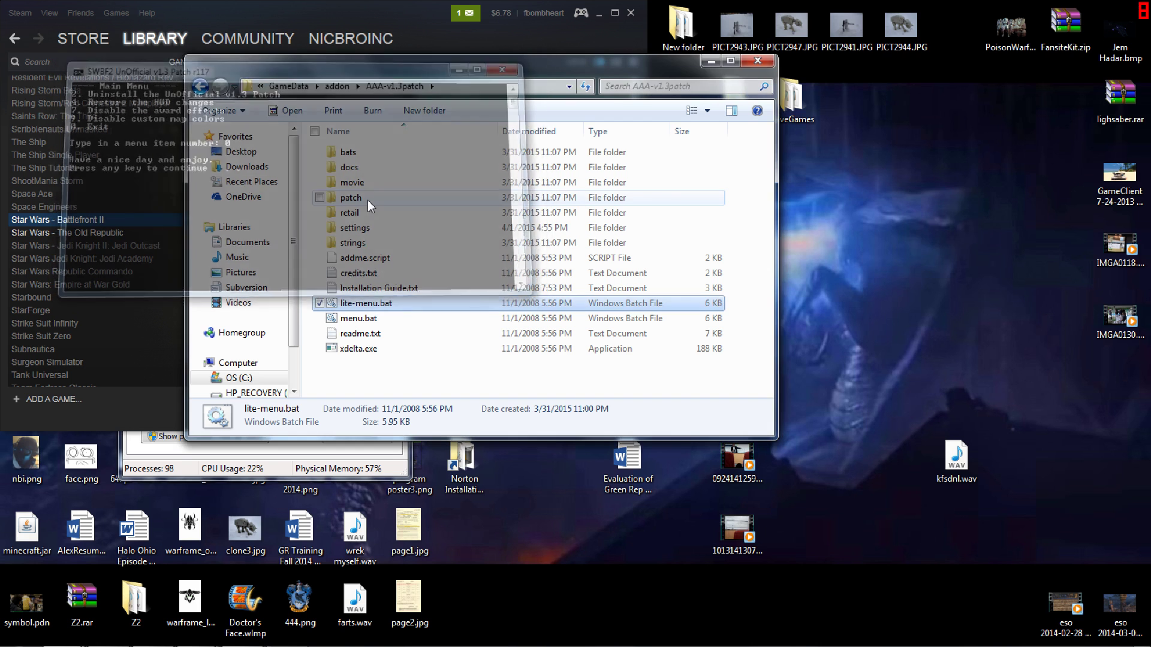